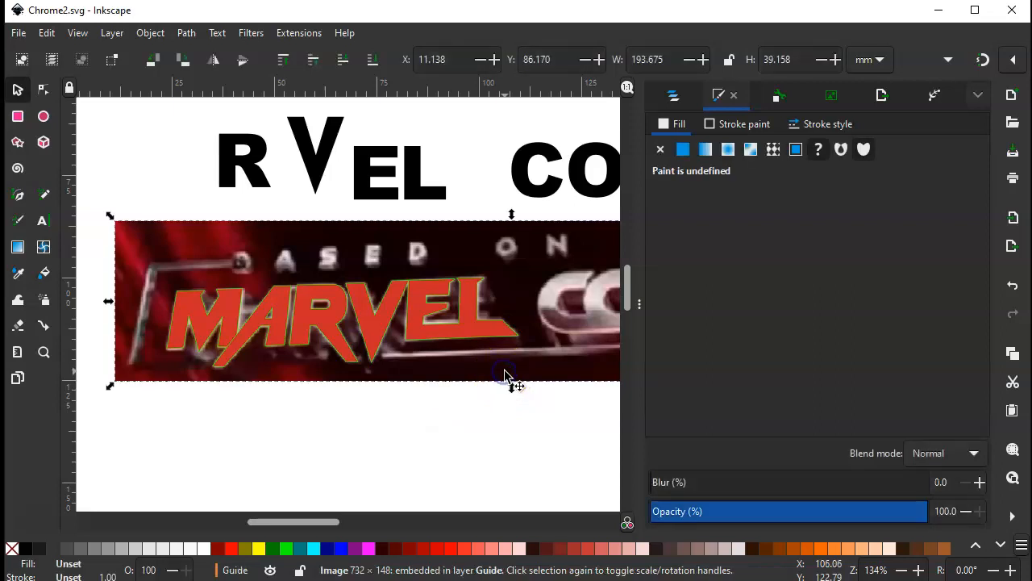
Hide the Guide layer containing the reference image and clear the selection
click(674, 95)
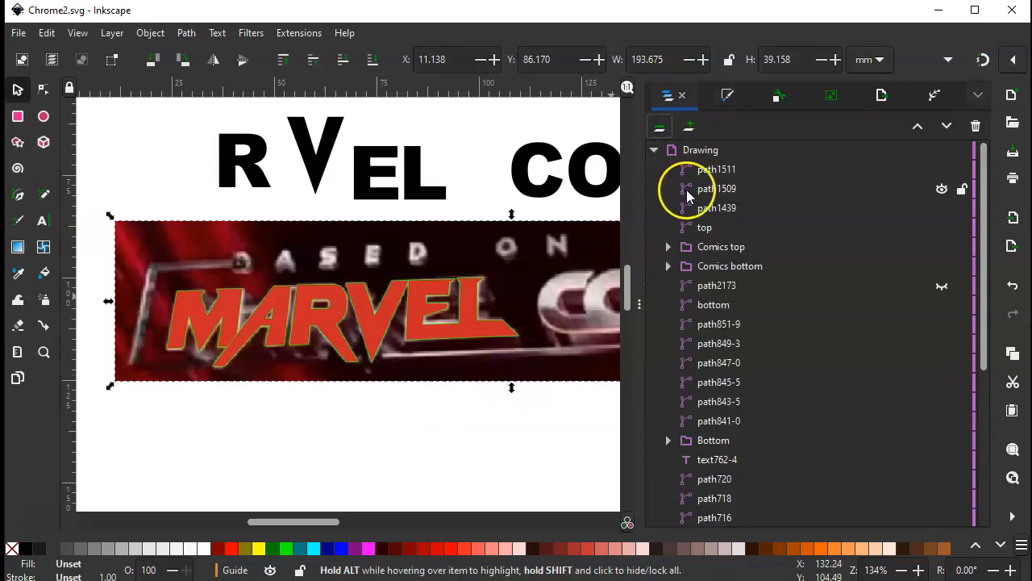
click(656, 151)
click(654, 170)
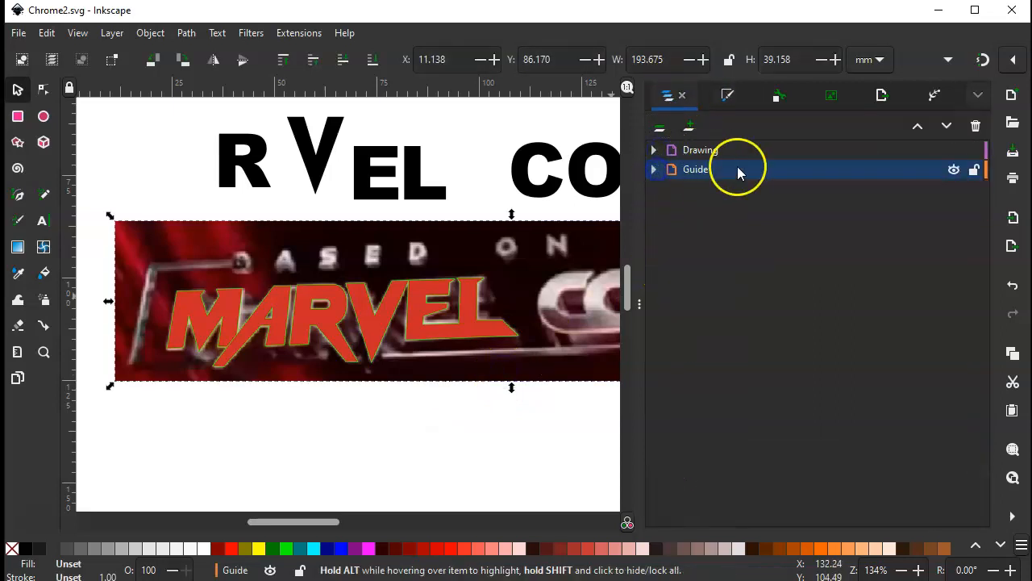
click(954, 170)
click(289, 372)
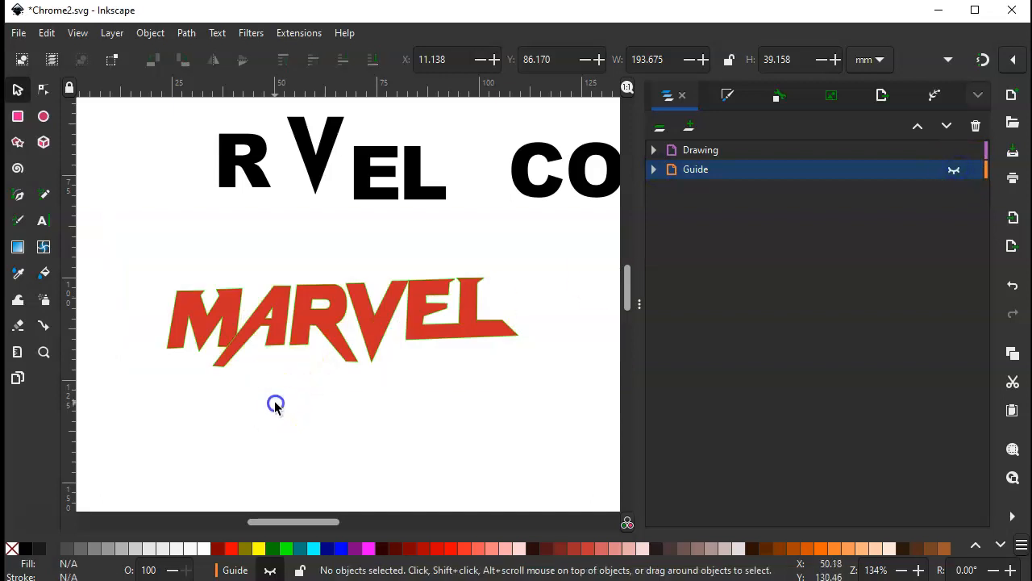
Group all five red letter shapes of the MARVEL wordmark into one object
click(225, 335)
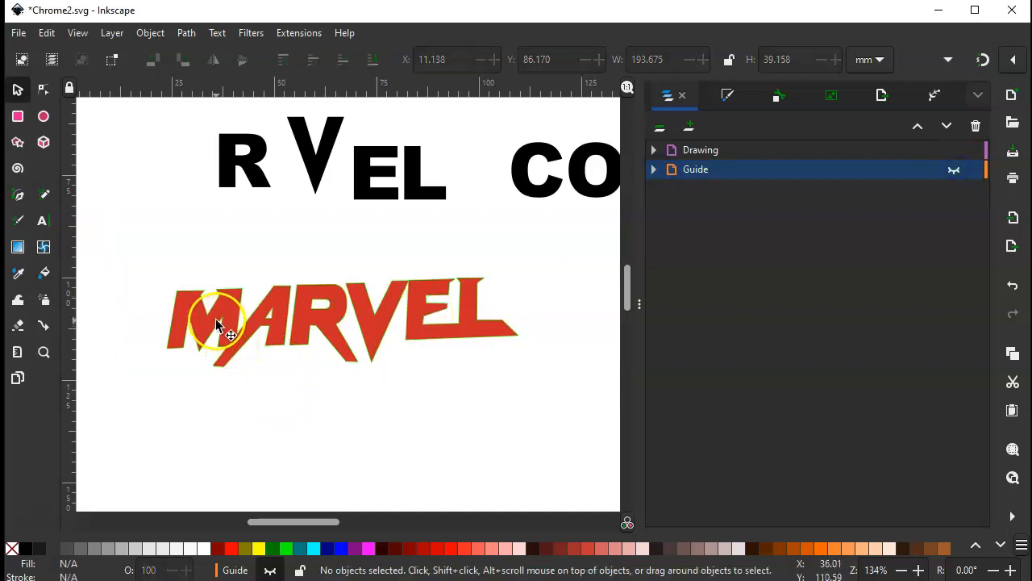
click(311, 302)
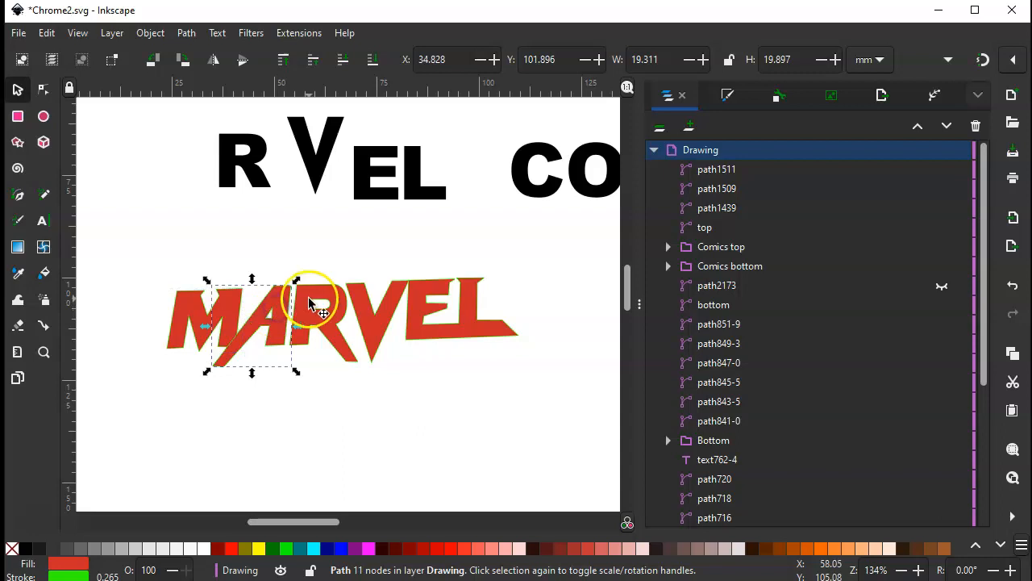
click(376, 315)
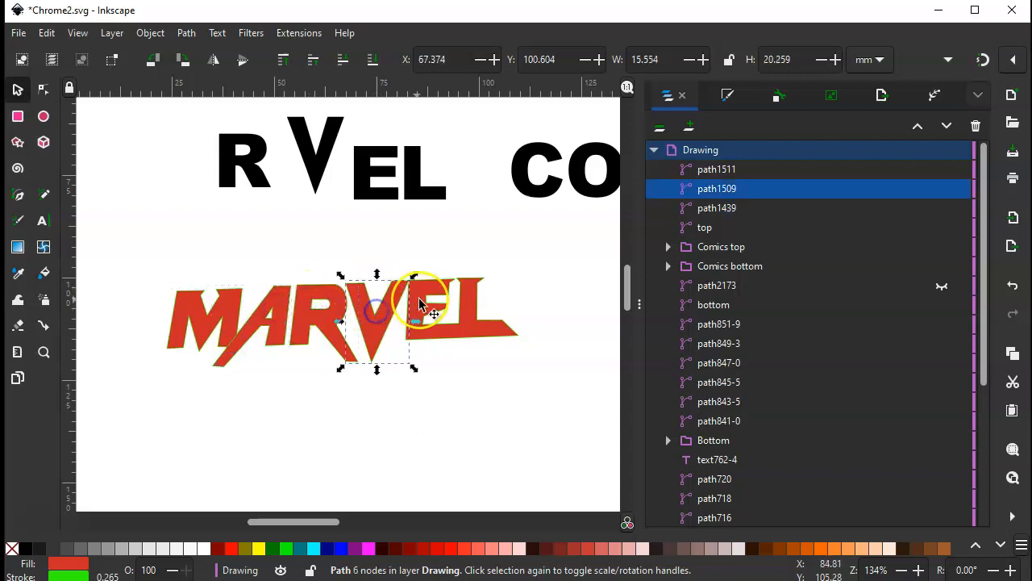
click(193, 251)
drag(134, 255, 553, 384)
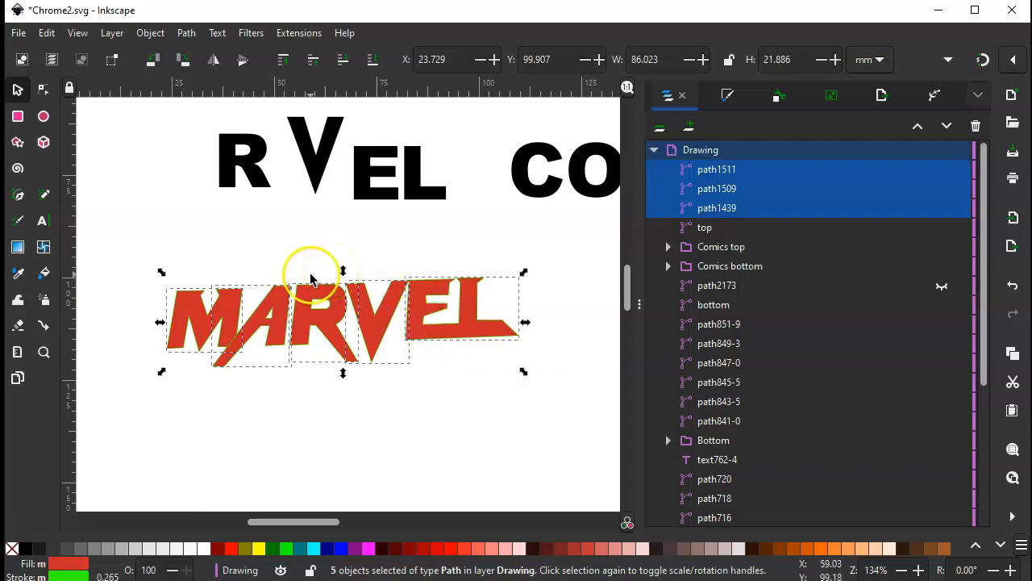
right_click(317, 314)
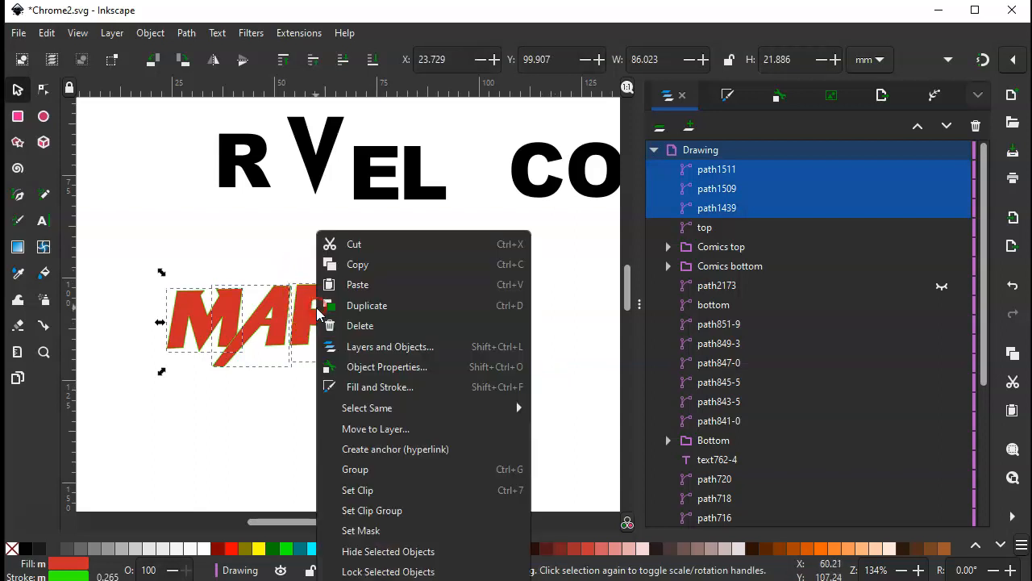
click(369, 470)
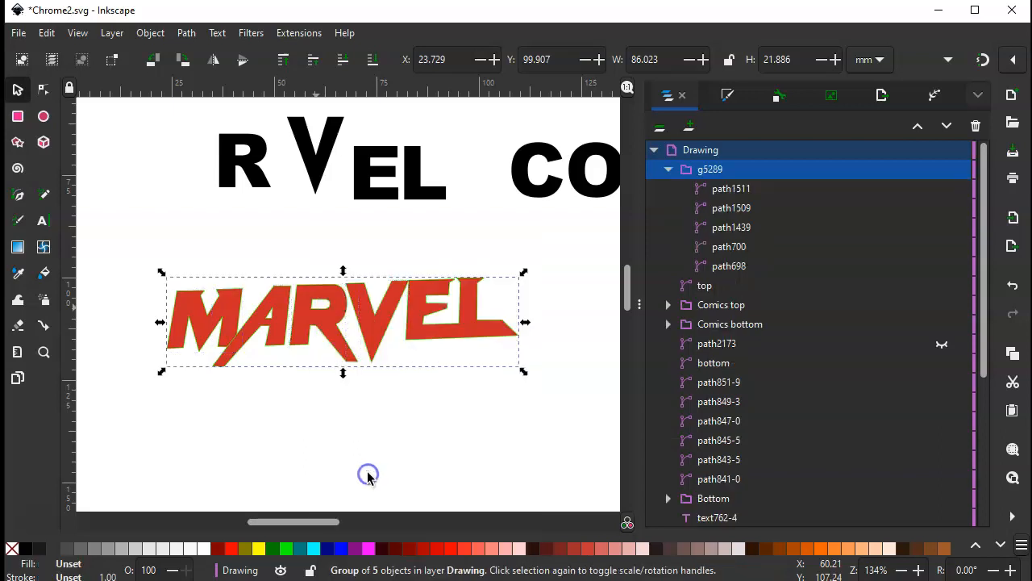
Rename the group of MARVEL letter shapes as Marvel
click(559, 277)
click(450, 330)
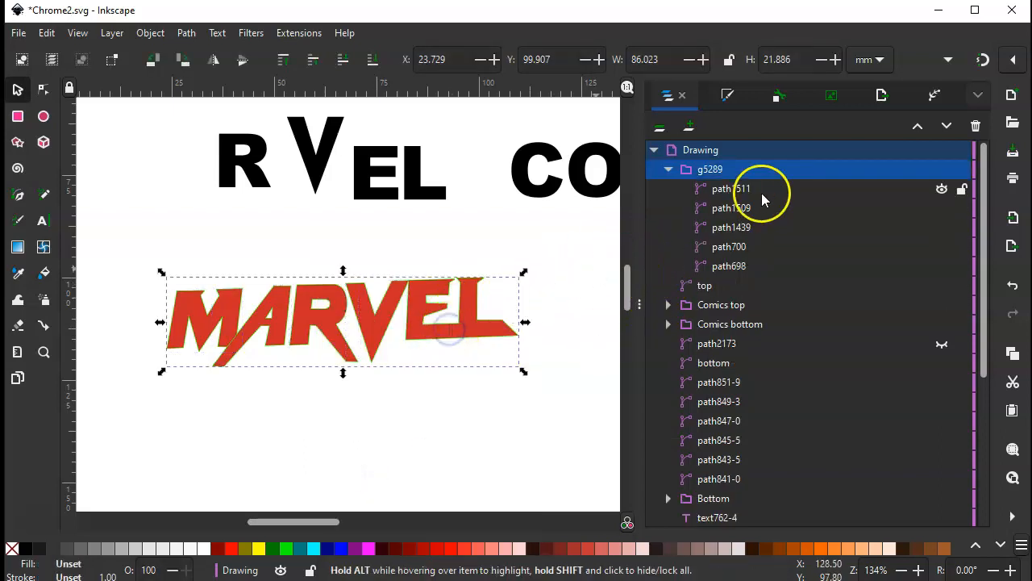
click(712, 171)
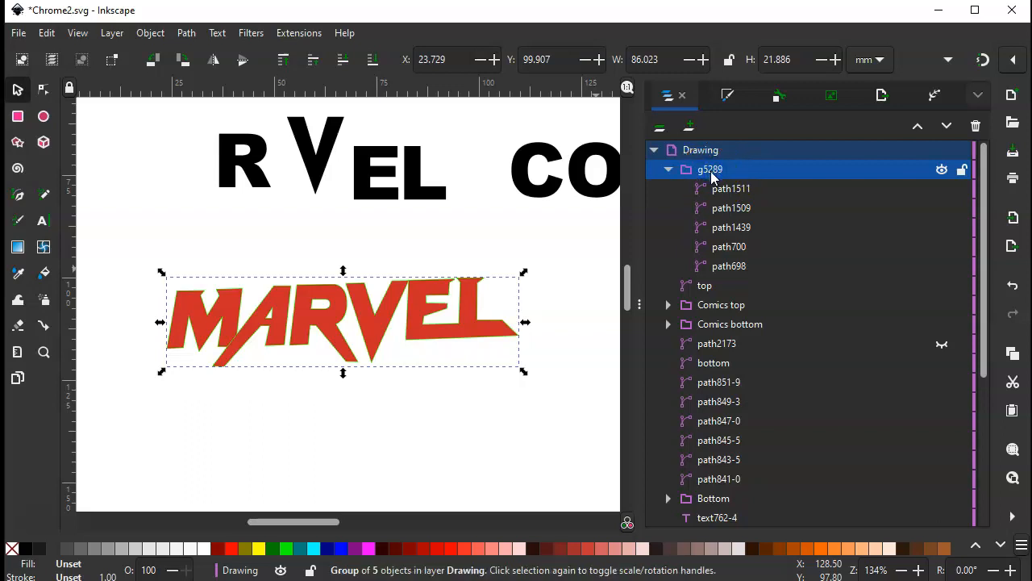
click(712, 171)
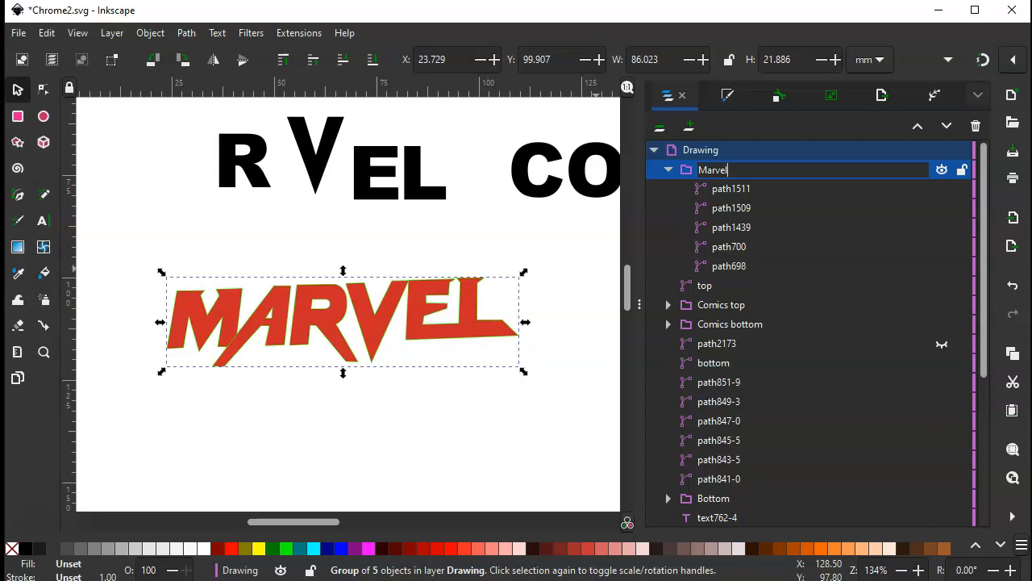
key(Return)
drag(733, 174, 740, 304)
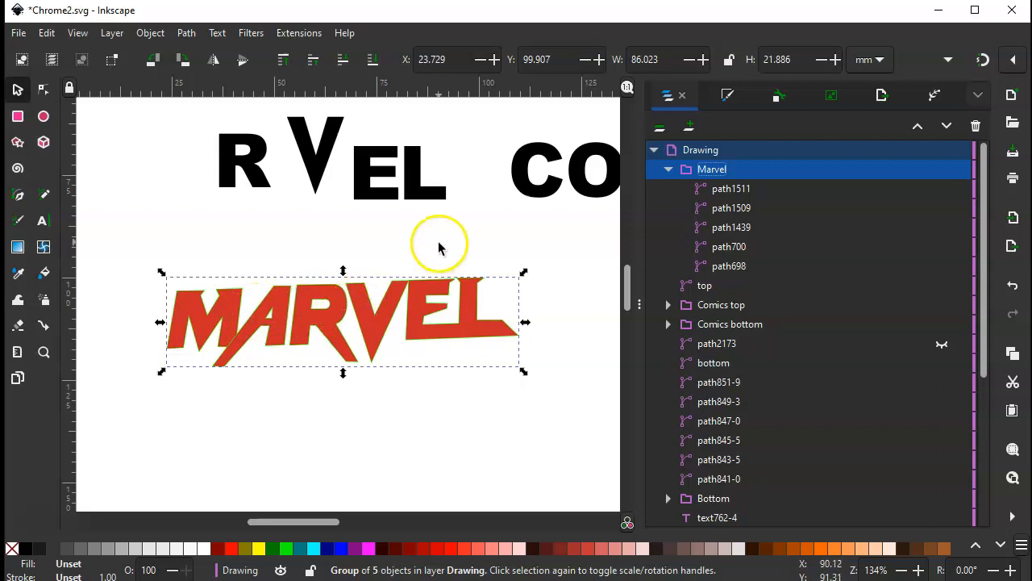
Give the Marvel group a flat blue fill with HSL values 224, 66, 48
click(732, 95)
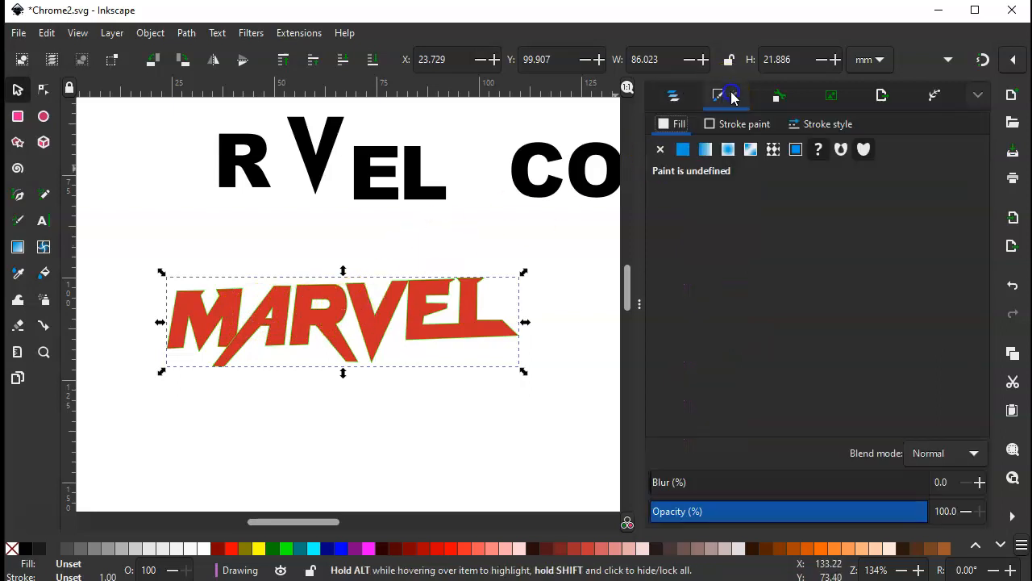
click(718, 100)
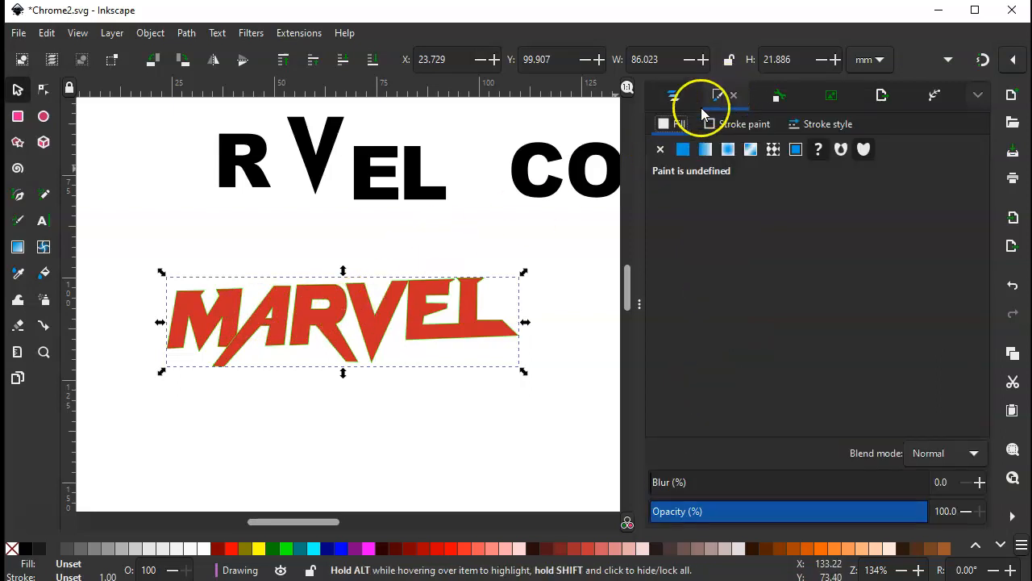
click(668, 126)
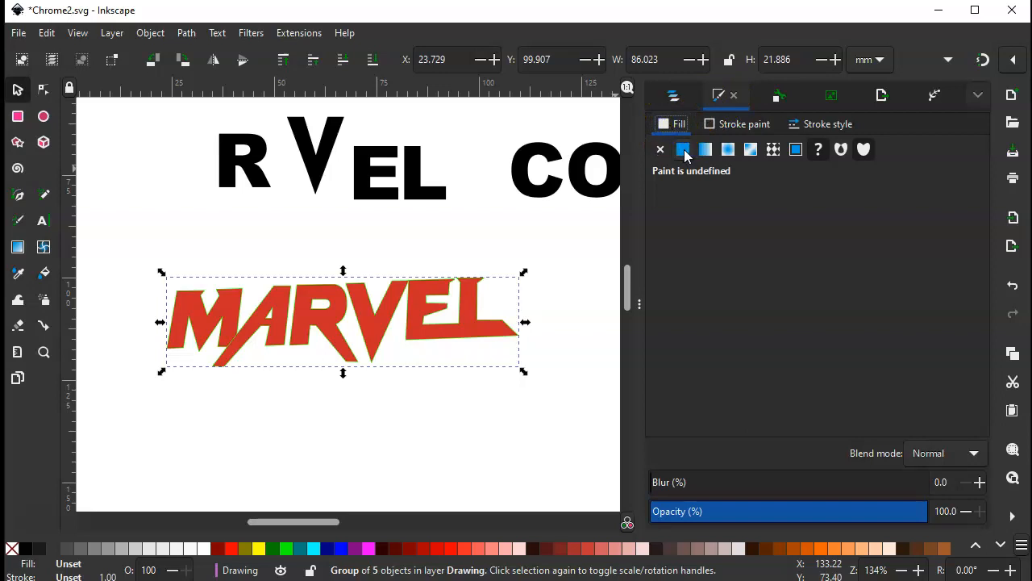
click(681, 152)
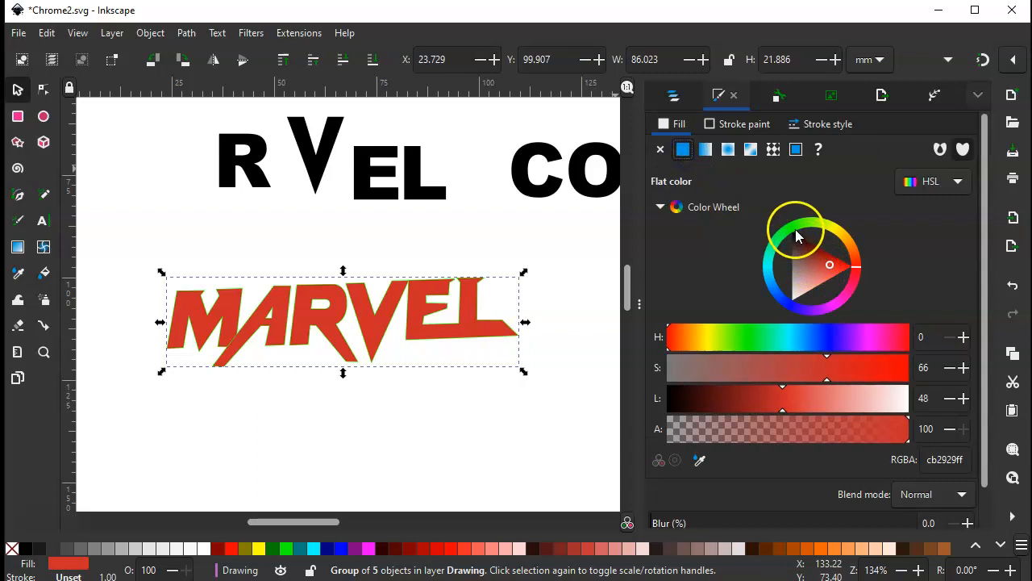
click(796, 235)
click(782, 295)
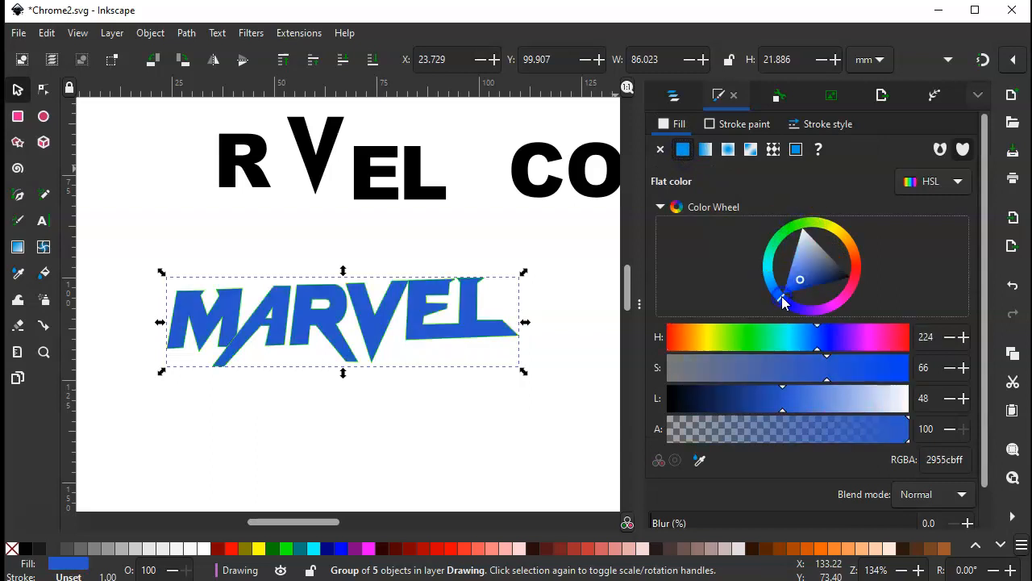
Change the Marvel group's fill to a linear gradient and set its end stop to red, HSL 3, 73, 50
click(710, 149)
click(703, 194)
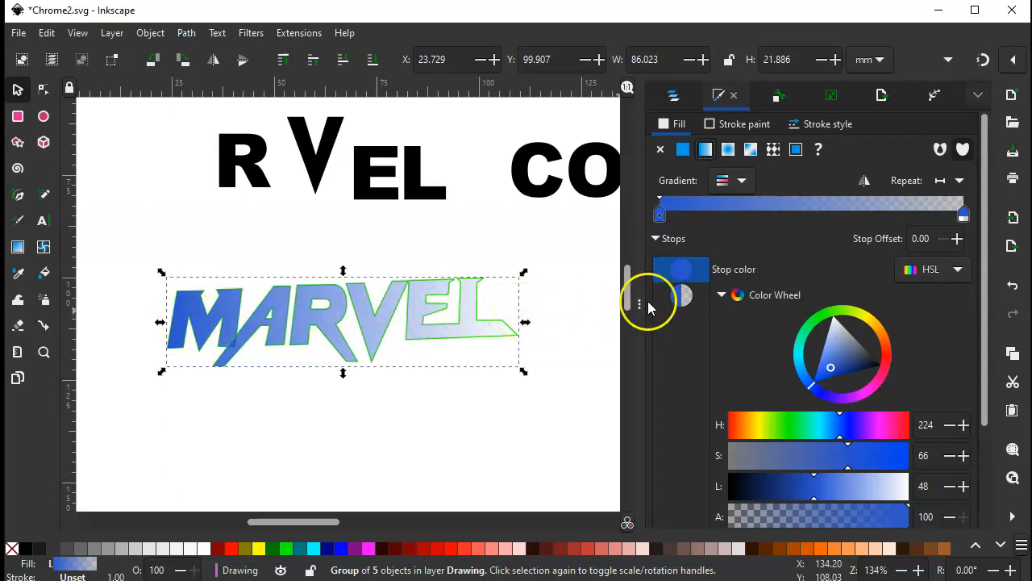
click(964, 215)
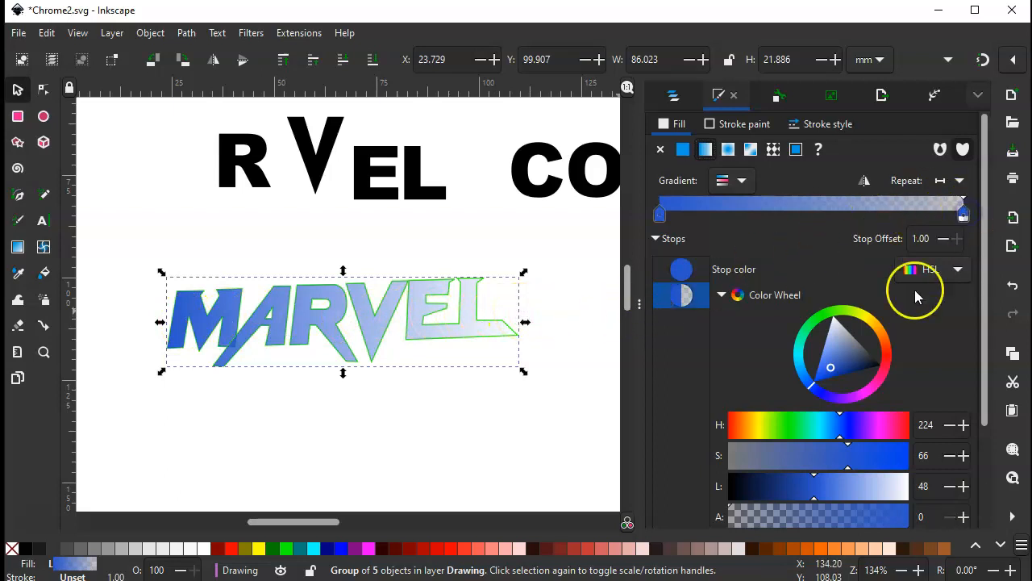
click(887, 350)
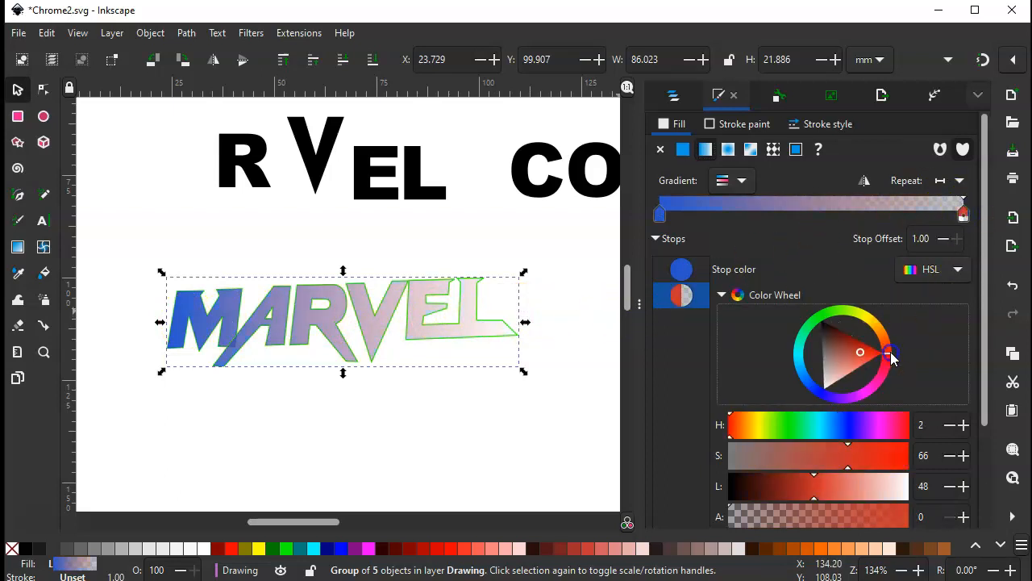
click(862, 354)
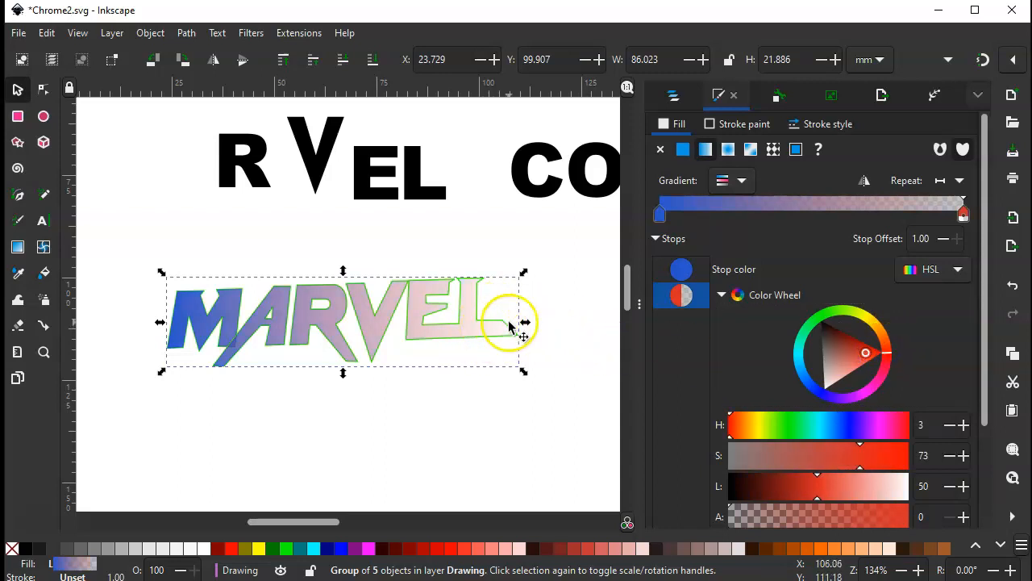
Make the gradient's red end stop fully opaque with an alpha of 100
click(964, 212)
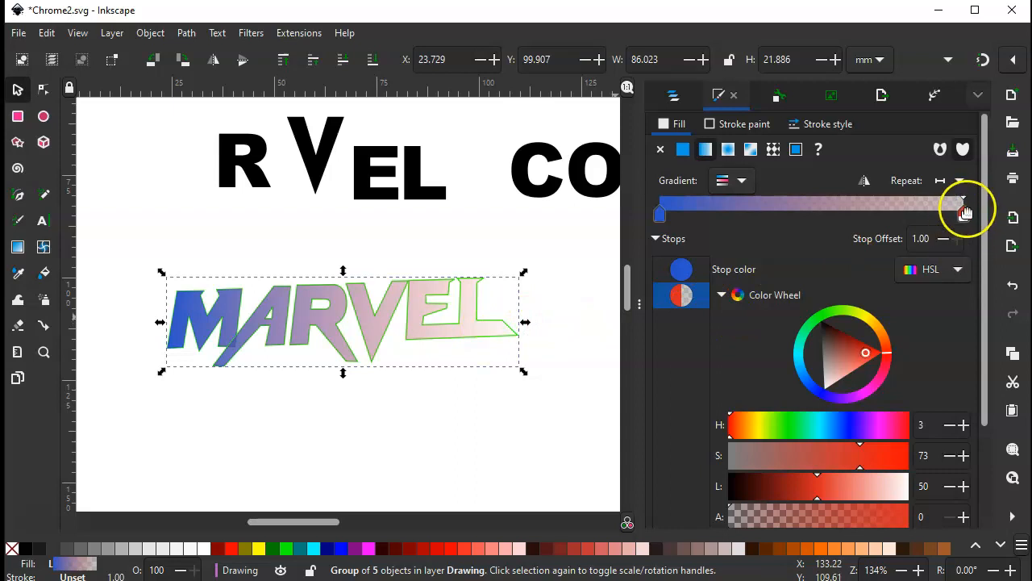
click(964, 212)
scroll(864, 344, down, 3)
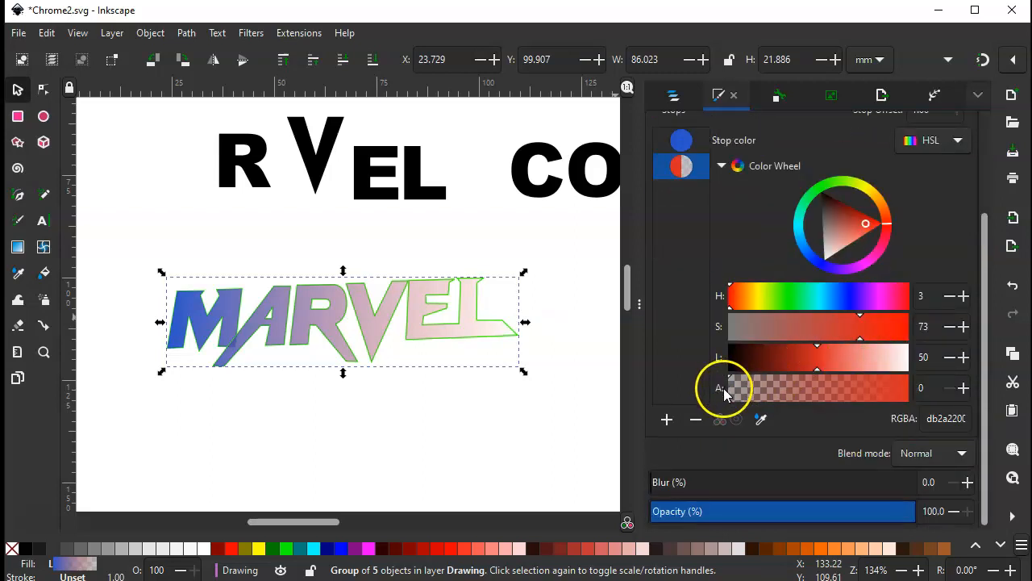
drag(733, 388, 922, 390)
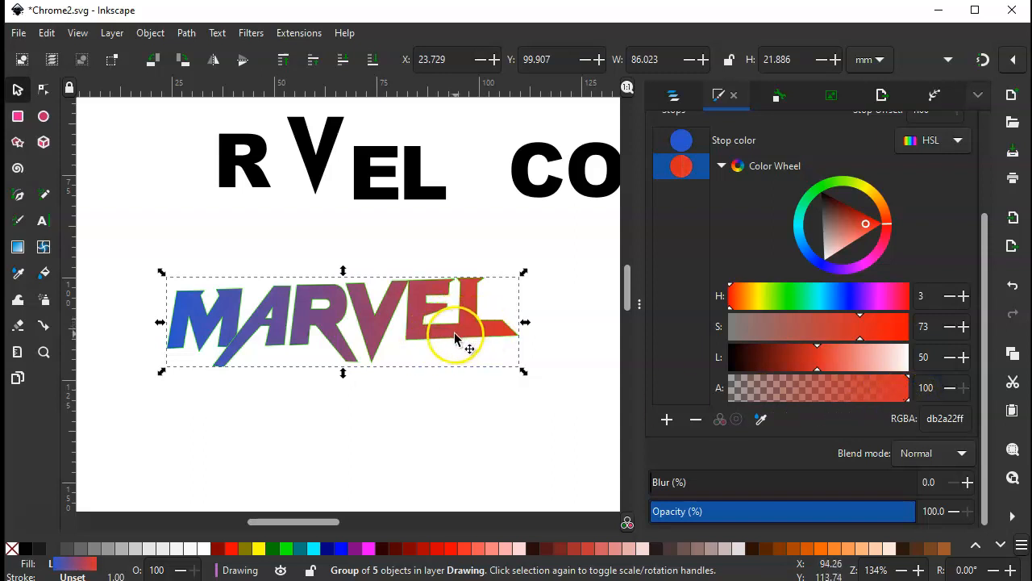
Lighten the gradient's blue start stop to HSL 224, 68, 64
scroll(811, 363, up, 3)
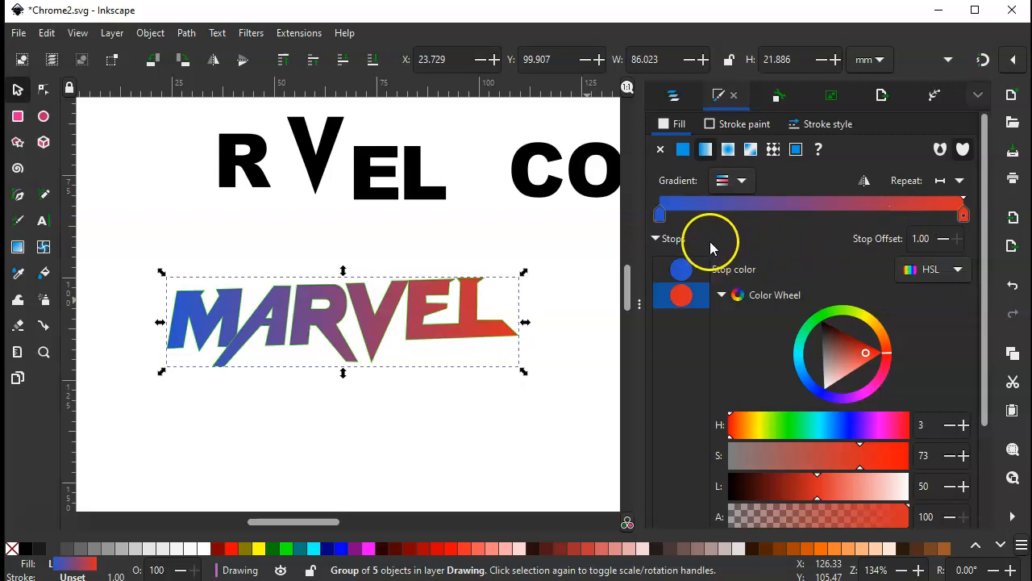
click(661, 216)
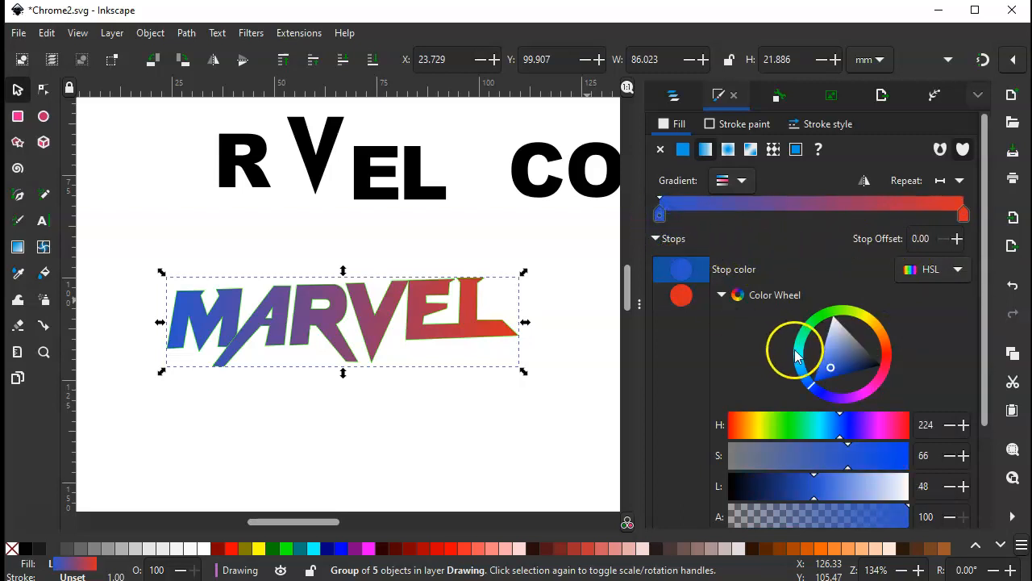
drag(832, 368, 833, 360)
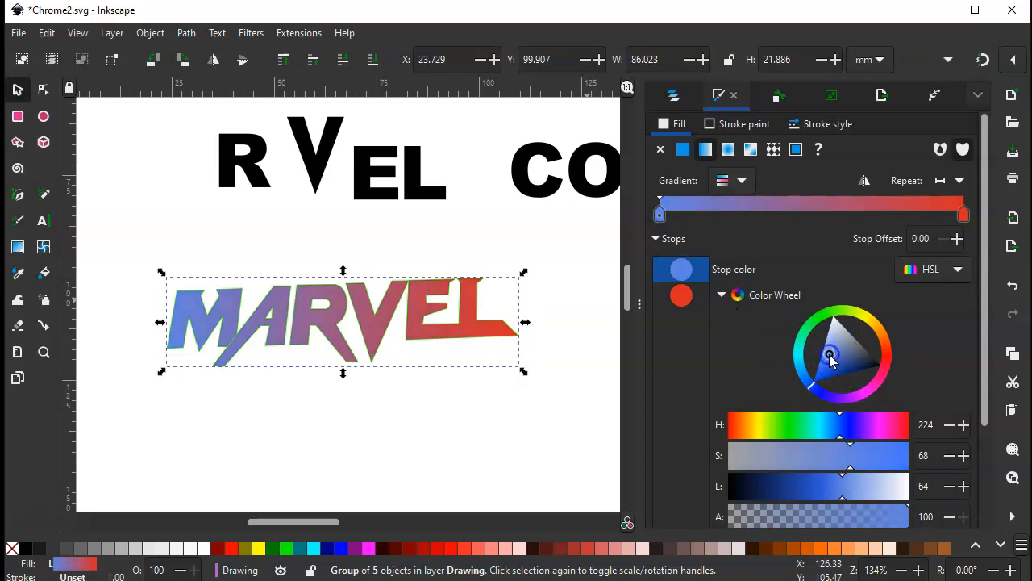
Add a middle gradient stop at offset 0.49 and colour it dark brown, HSL 23, 86, 14
double_click(812, 215)
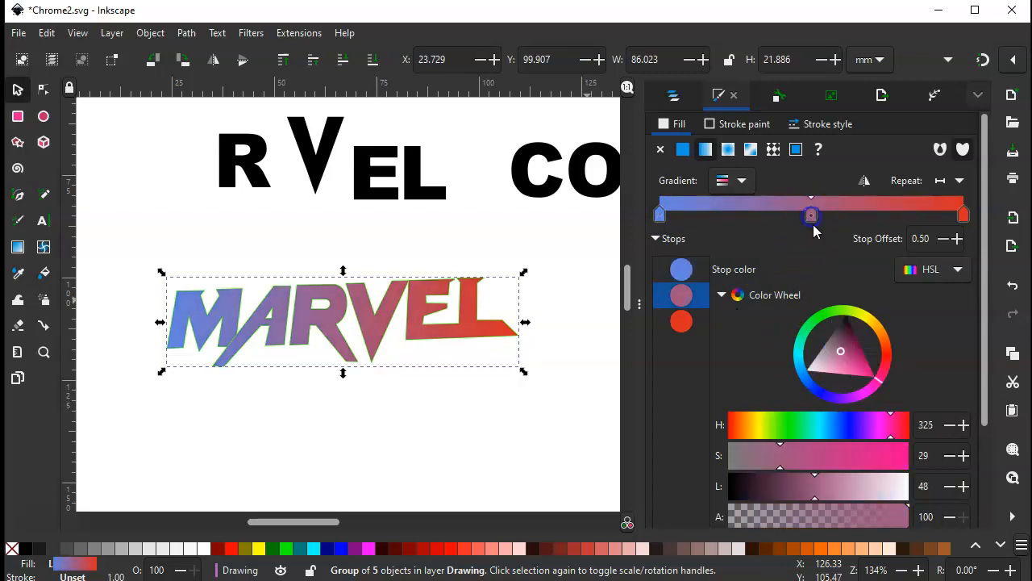
click(885, 341)
drag(836, 350, 828, 333)
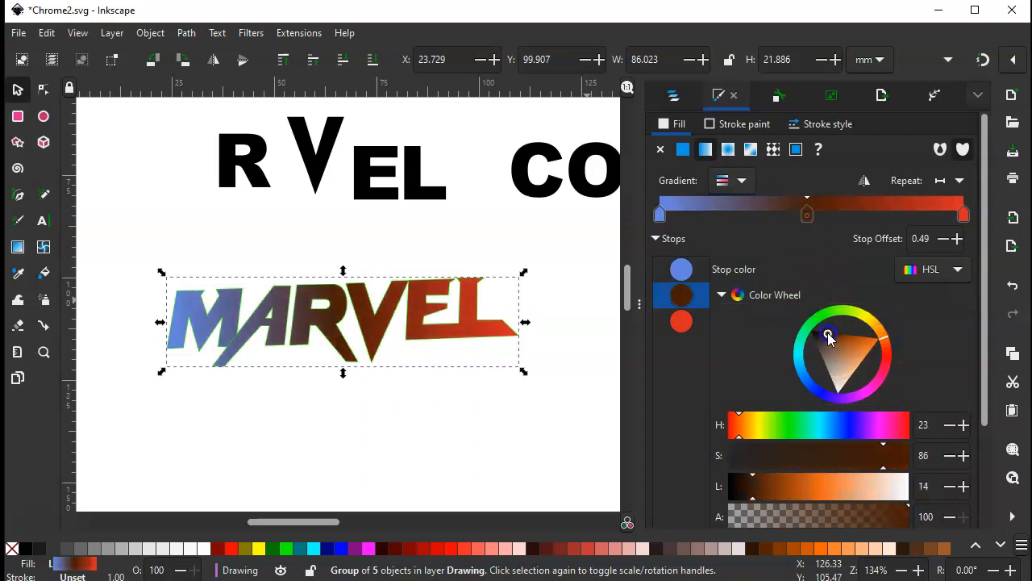
Recolour the gradient's end stop to a golden brown, HSL 32, 82, 36
click(963, 216)
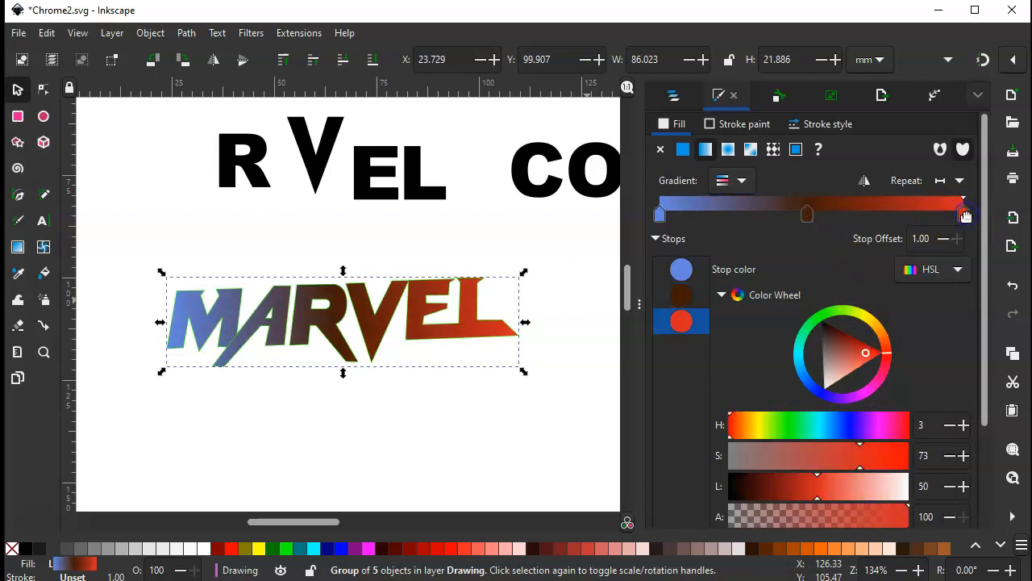
click(883, 333)
drag(885, 331, 884, 328)
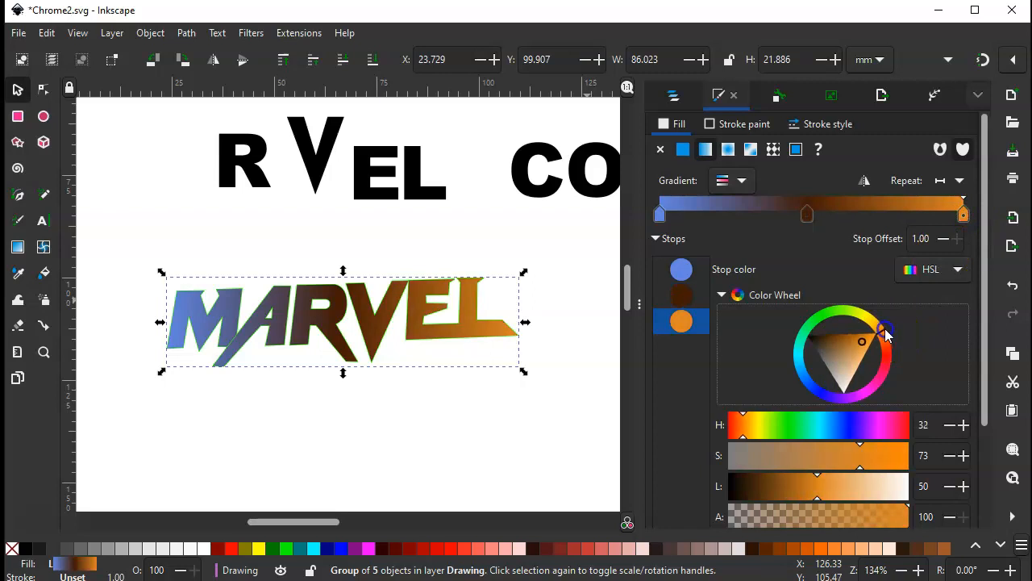
click(849, 337)
click(869, 240)
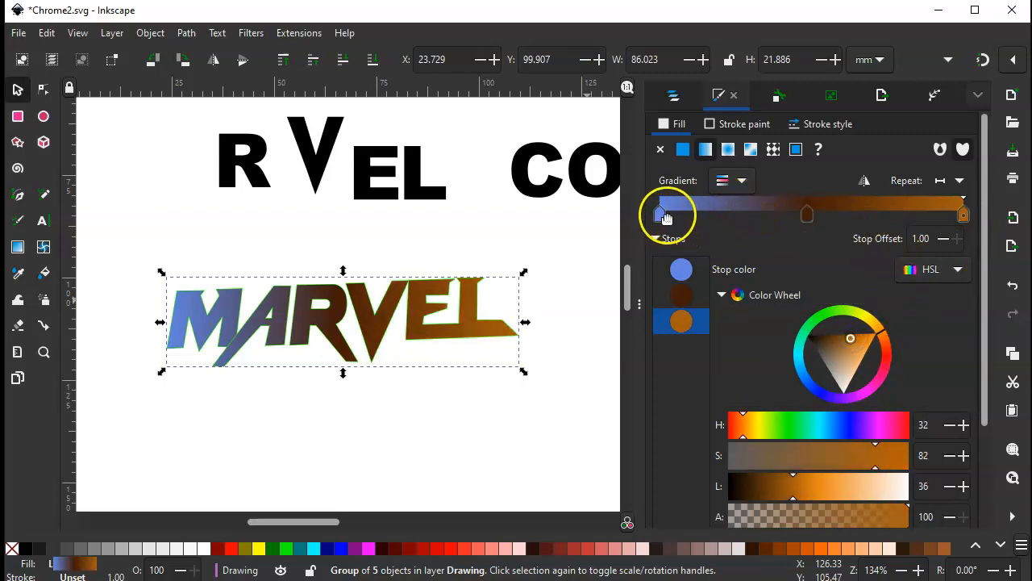
Add a gradient stop at offset 0.43, just before the dark brown one, and colour it pale cyan, HSL 180, 34, 87
double_click(796, 218)
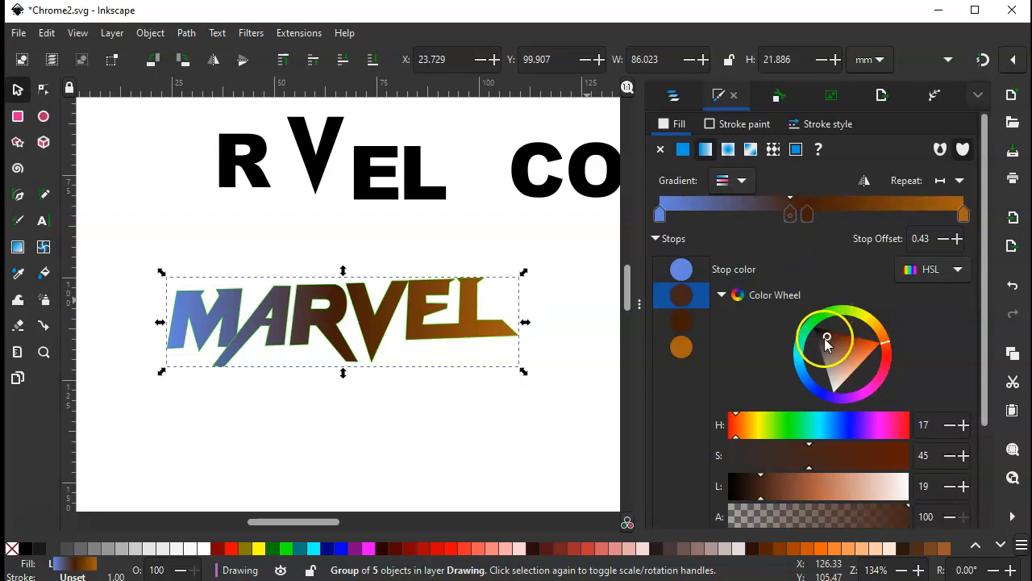
click(801, 360)
drag(844, 353, 856, 339)
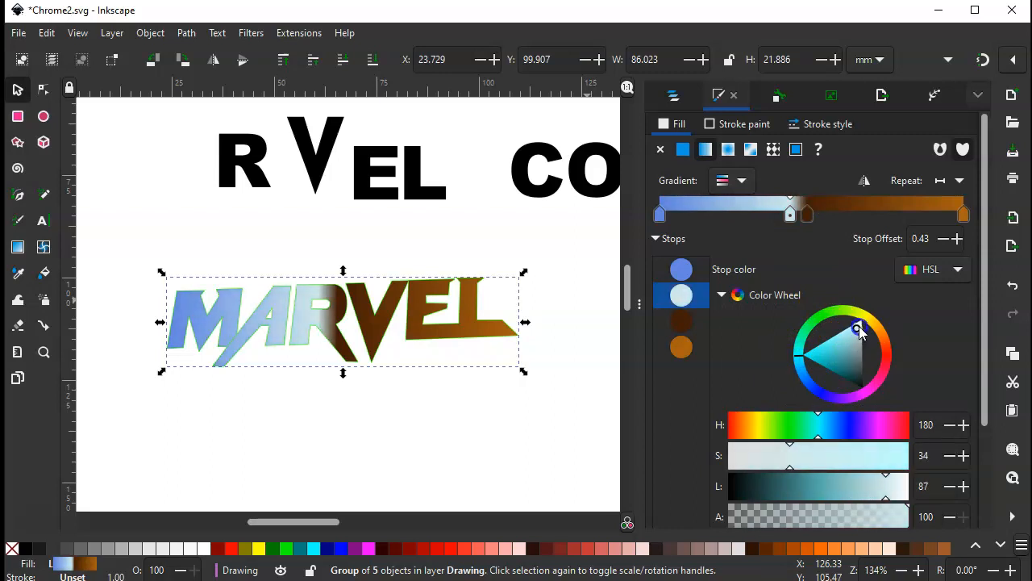
Move the dark brown stop closer to the pale cyan one and add an orange-brown stop at offset 0.66, HSL 21, 84, 34
click(805, 214)
drag(806, 217, 793, 215)
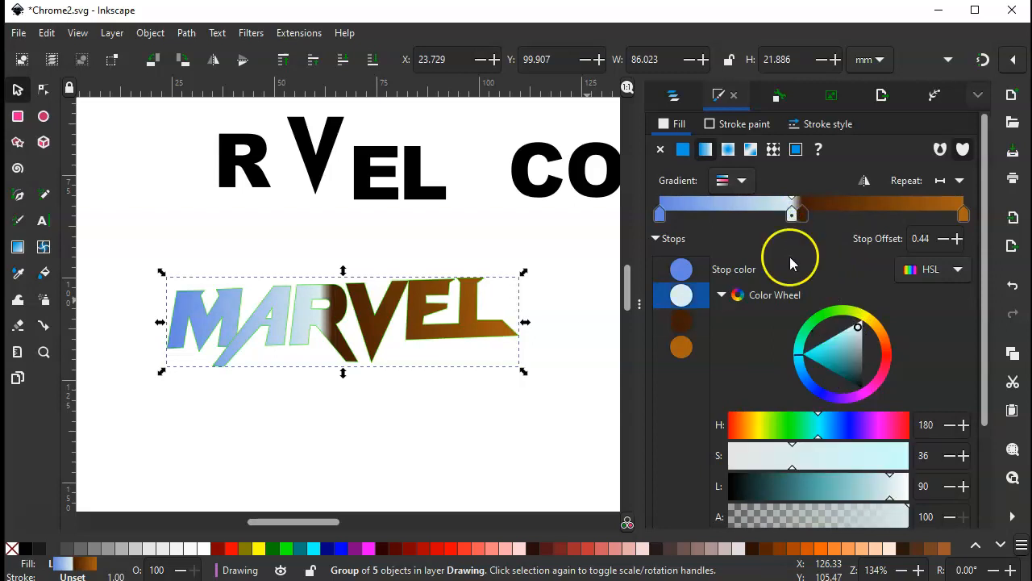
double_click(861, 216)
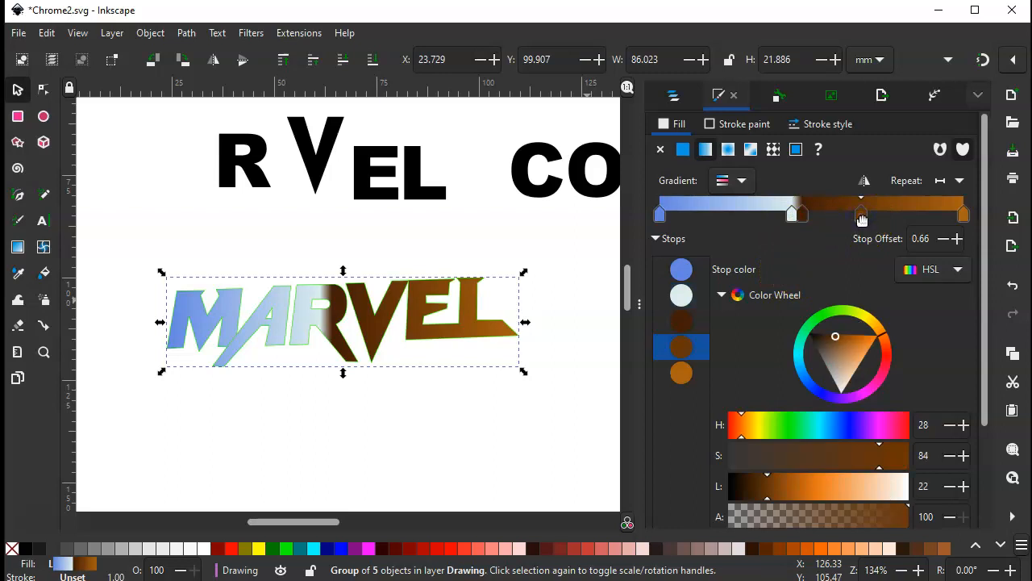
drag(884, 334, 886, 342)
click(850, 340)
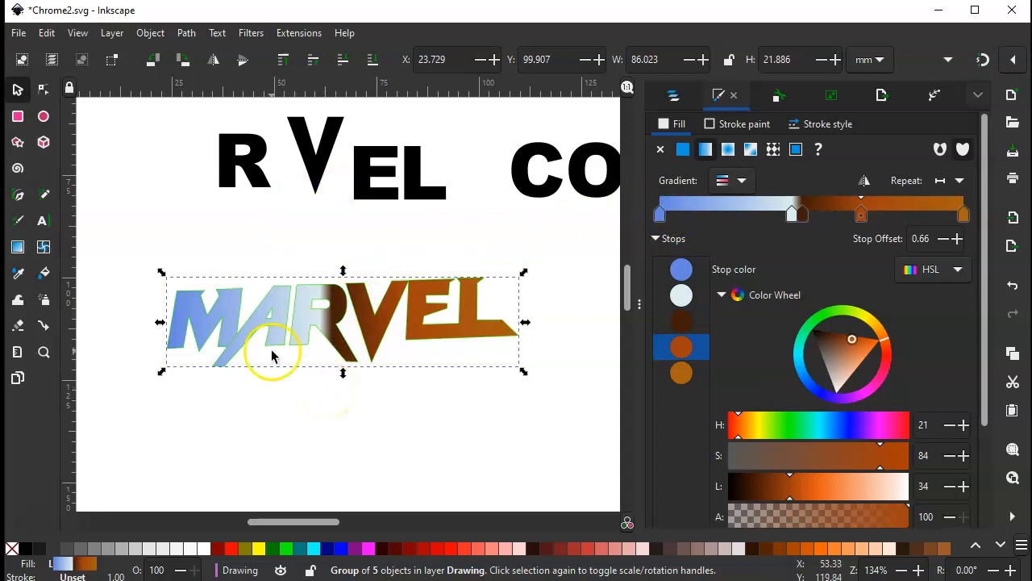
Reangle the linear gradient to run nearly vertically through the MARVEL lettering, from blue at its upper edge to brown at its lower edge
click(17, 248)
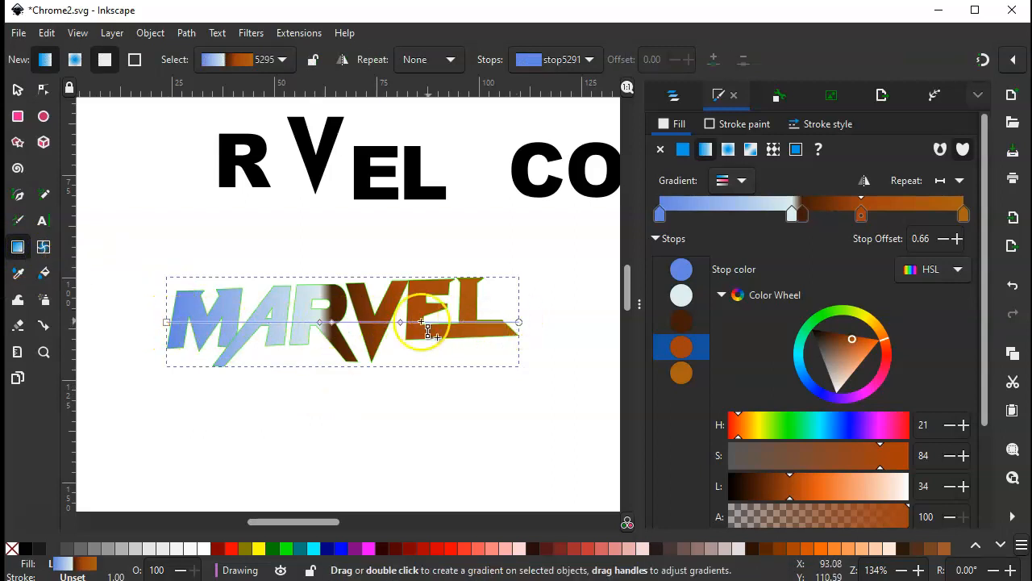
drag(164, 322, 324, 278)
drag(519, 322, 337, 375)
click(20, 91)
click(120, 157)
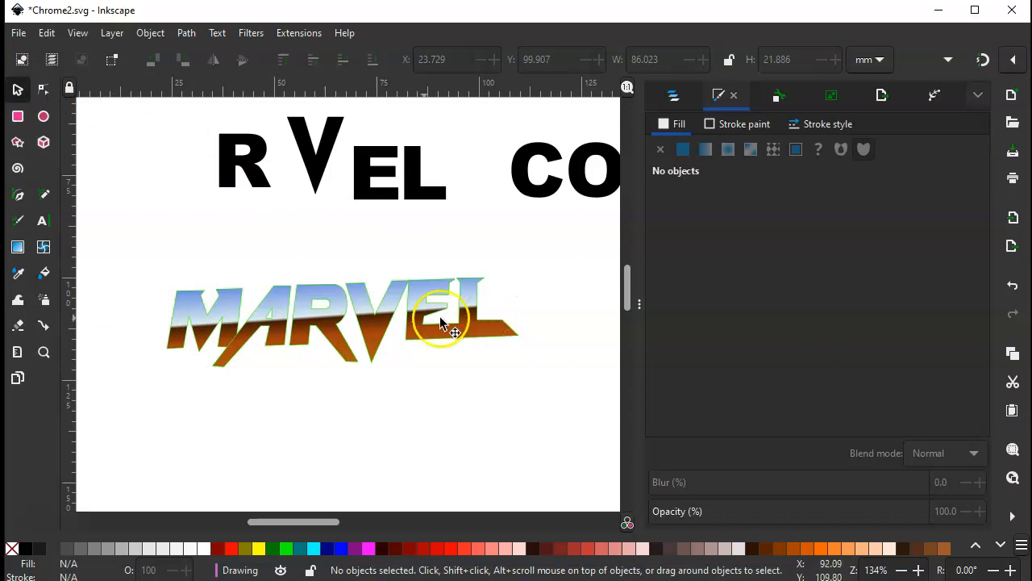
Remove the stroke paint from the MARVEL group and save the document
click(189, 298)
click(734, 123)
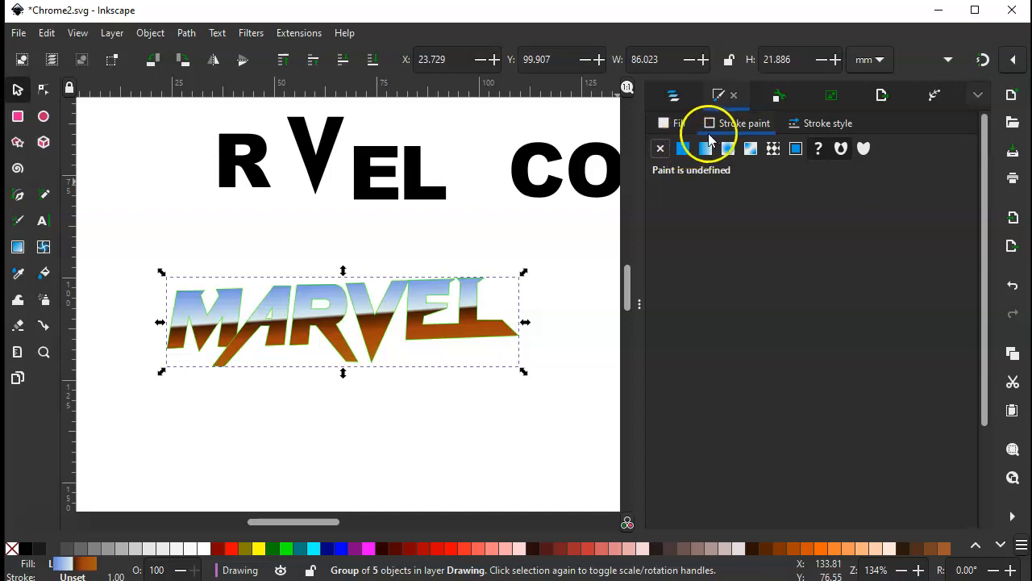
click(661, 149)
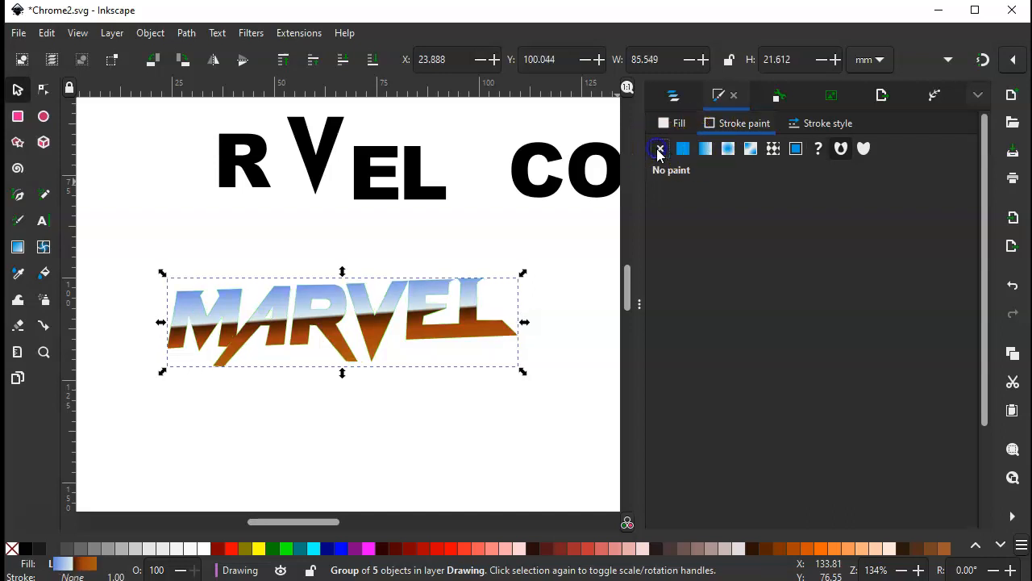
click(414, 241)
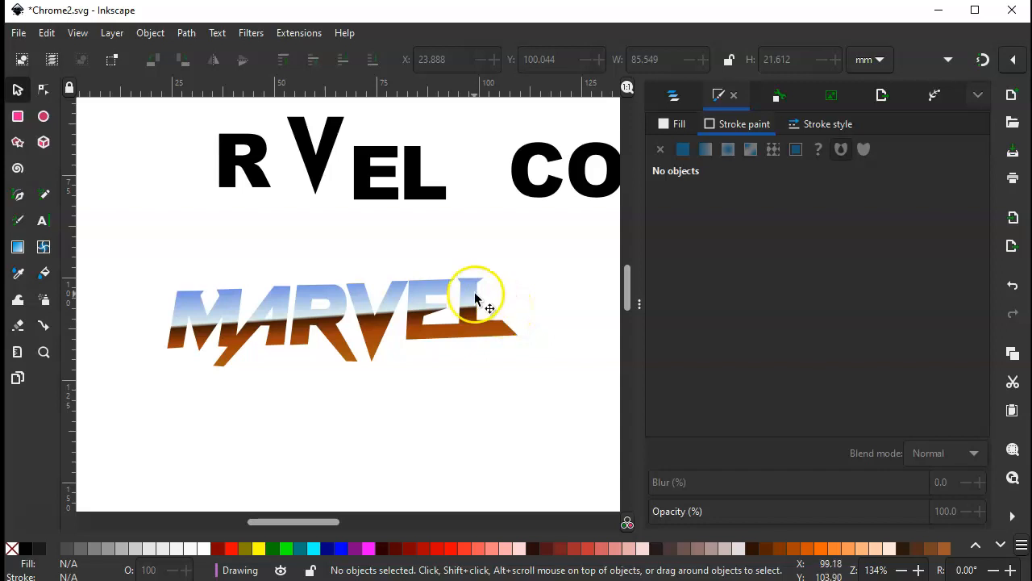
click(19, 33)
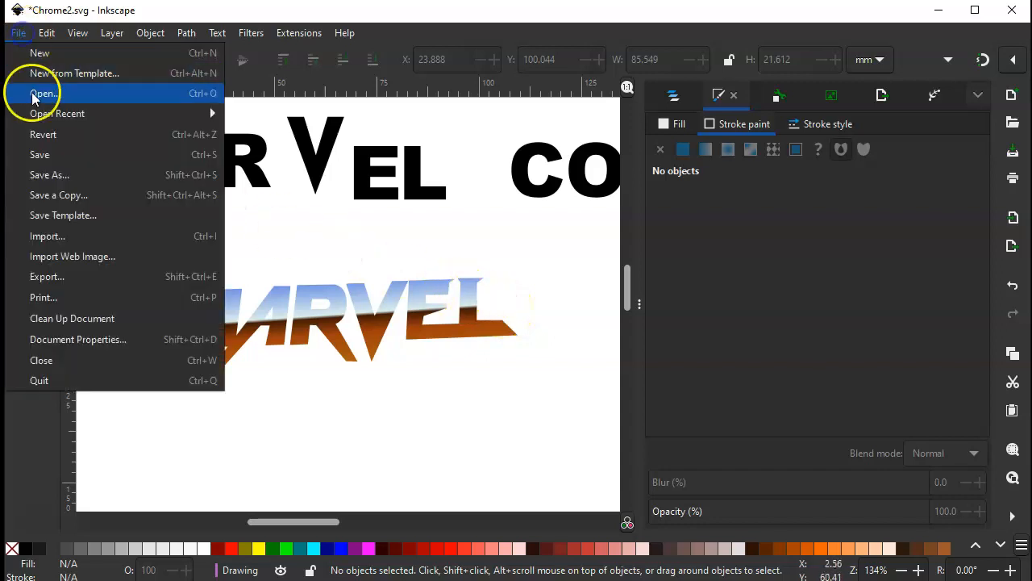
click(47, 150)
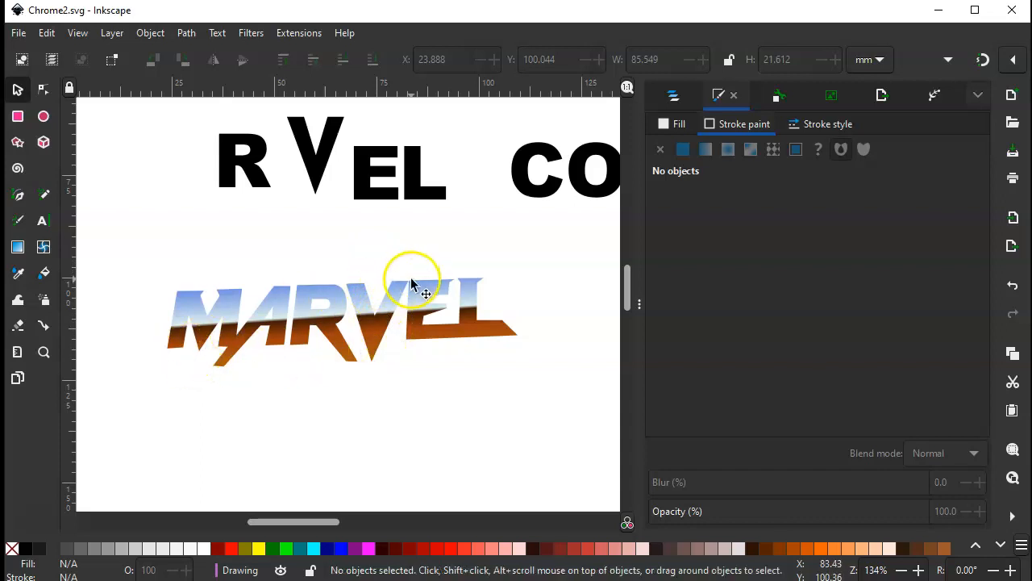
Temporarily show the Guide layer to align its reference image behind the MARVEL lettering for comparison
click(669, 97)
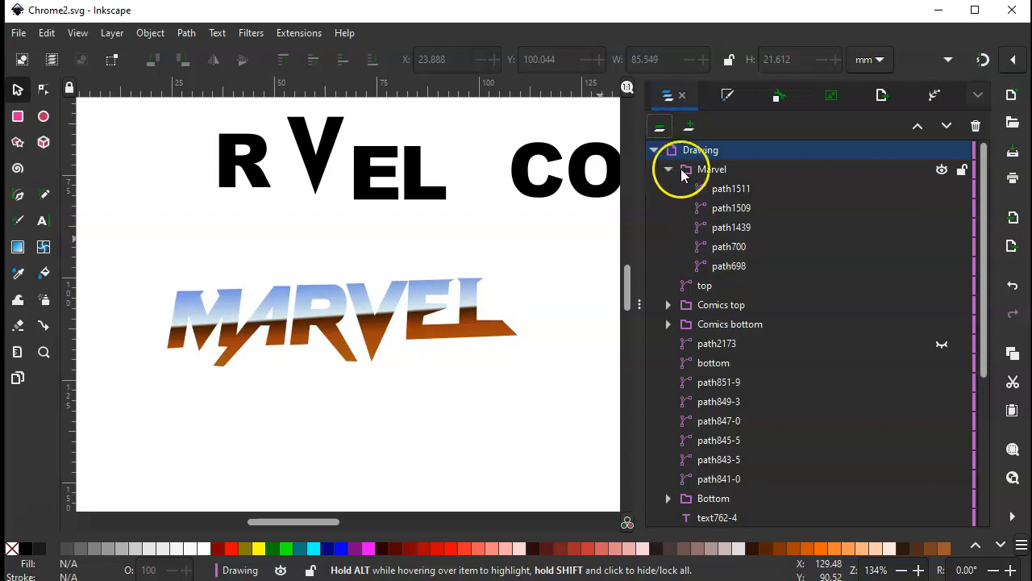
click(655, 151)
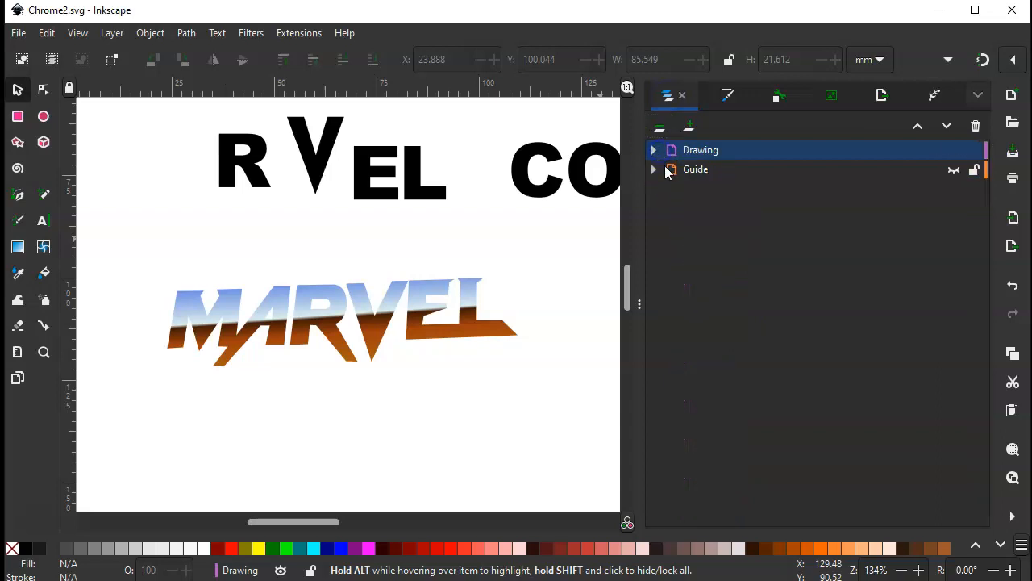
click(954, 170)
drag(558, 281, 559, 234)
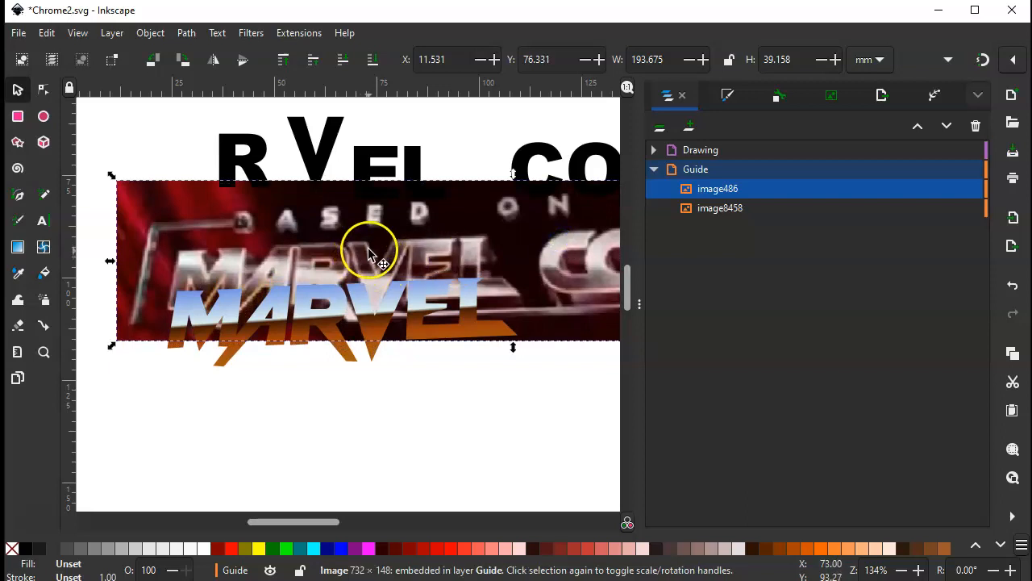
drag(478, 240, 481, 275)
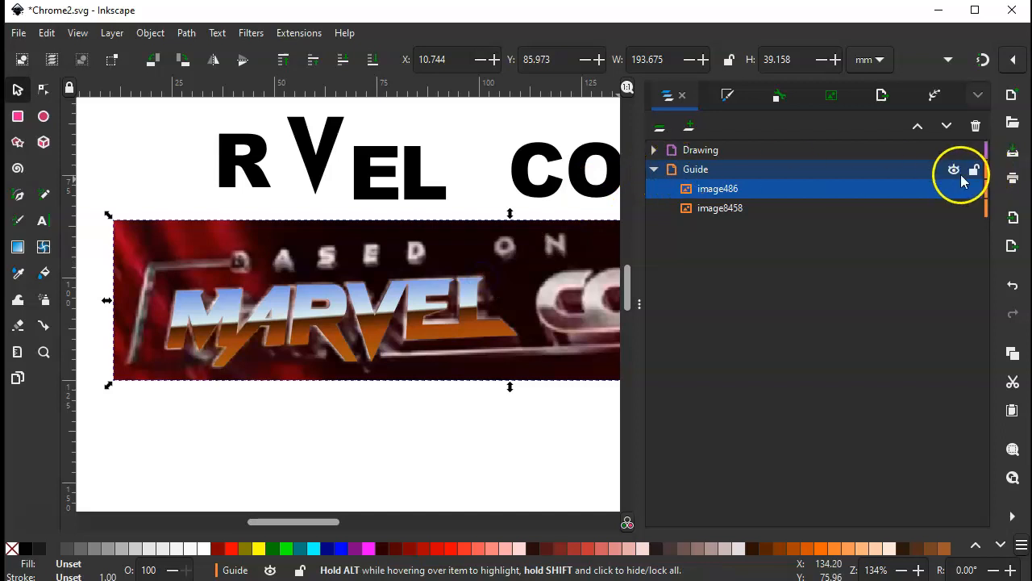
click(954, 171)
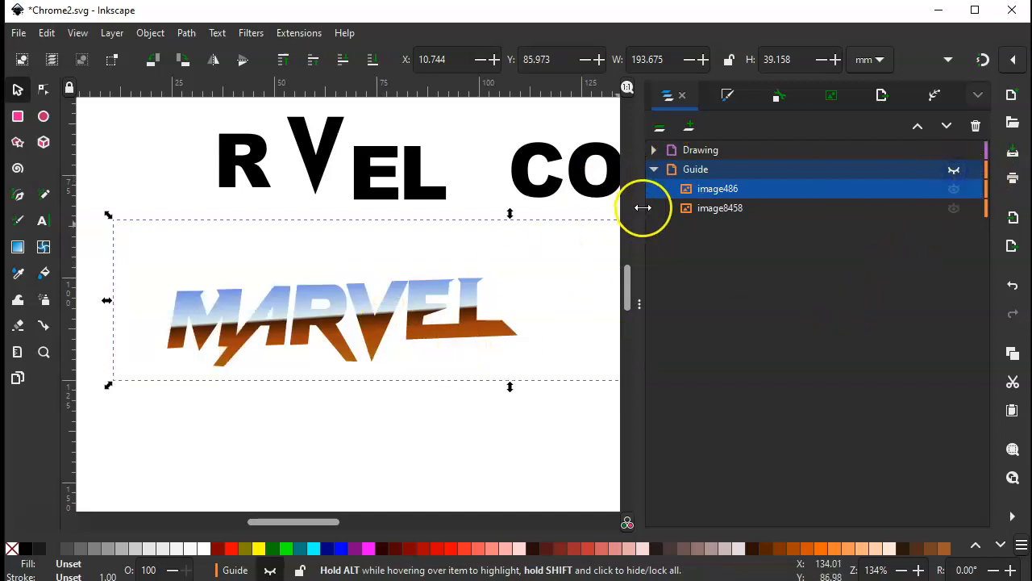
click(322, 422)
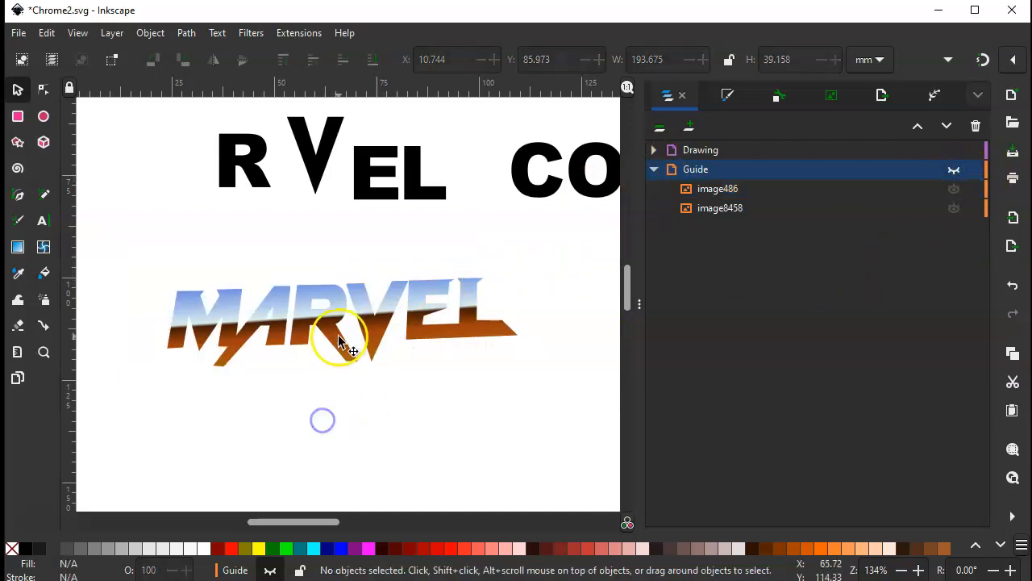
Identify path1511 in the Marvel group by toggling its visibility and rename it El
click(338, 338)
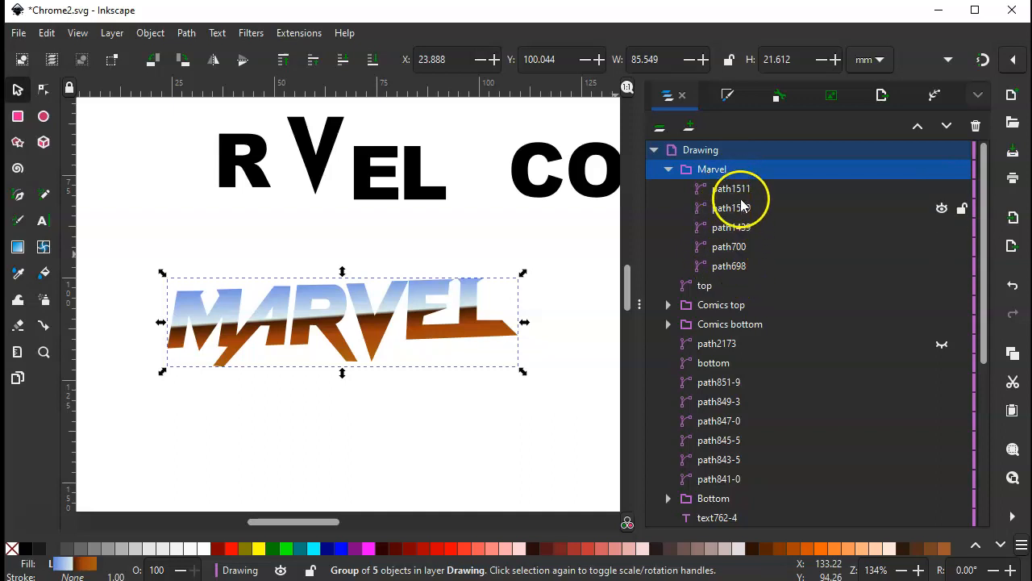
click(941, 190)
click(943, 190)
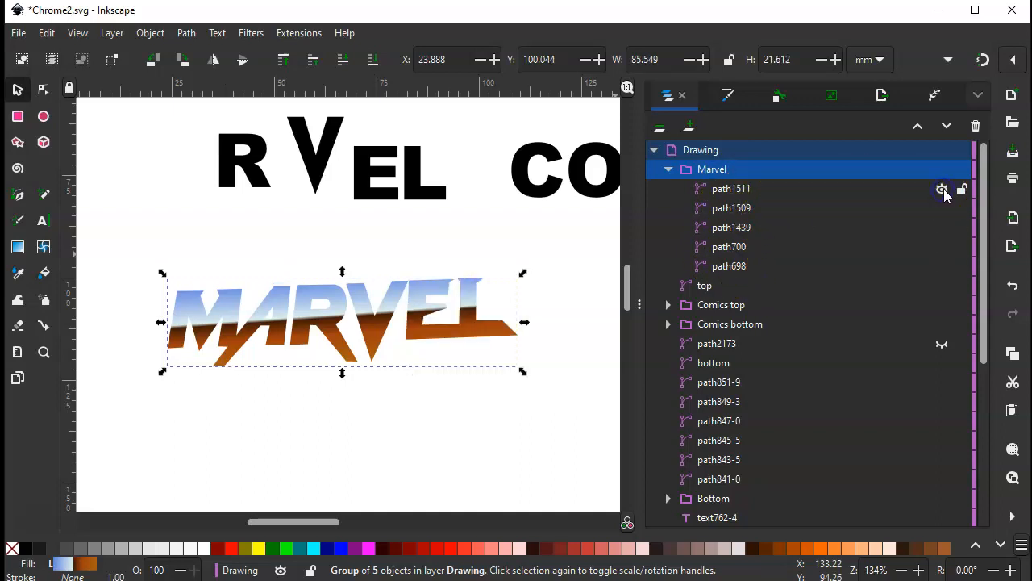
double_click(739, 190)
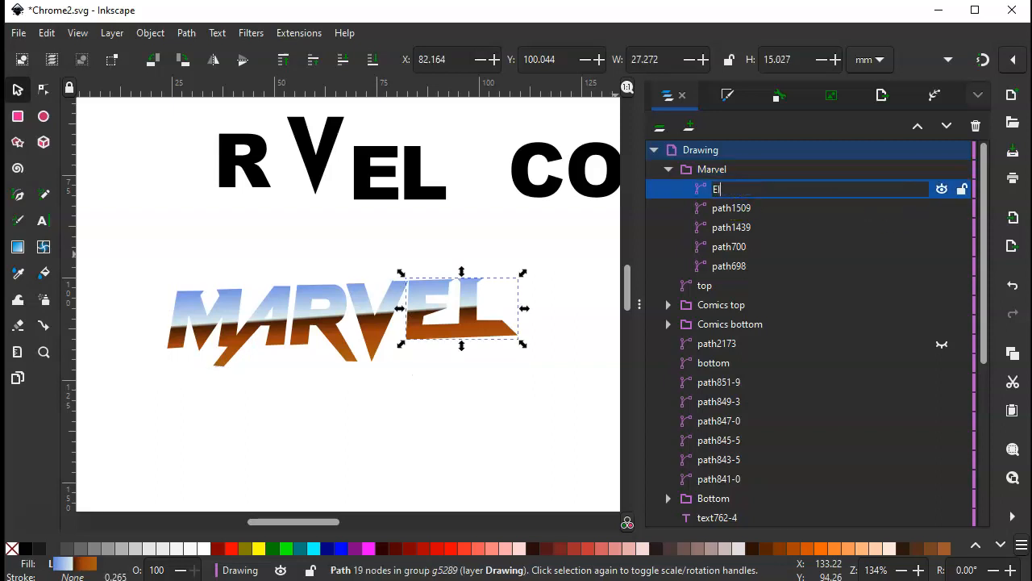
text(El)
Check which letter path1509 is by toggling its visibility and rename it V
click(737, 208)
click(942, 209)
click(943, 208)
click(720, 208)
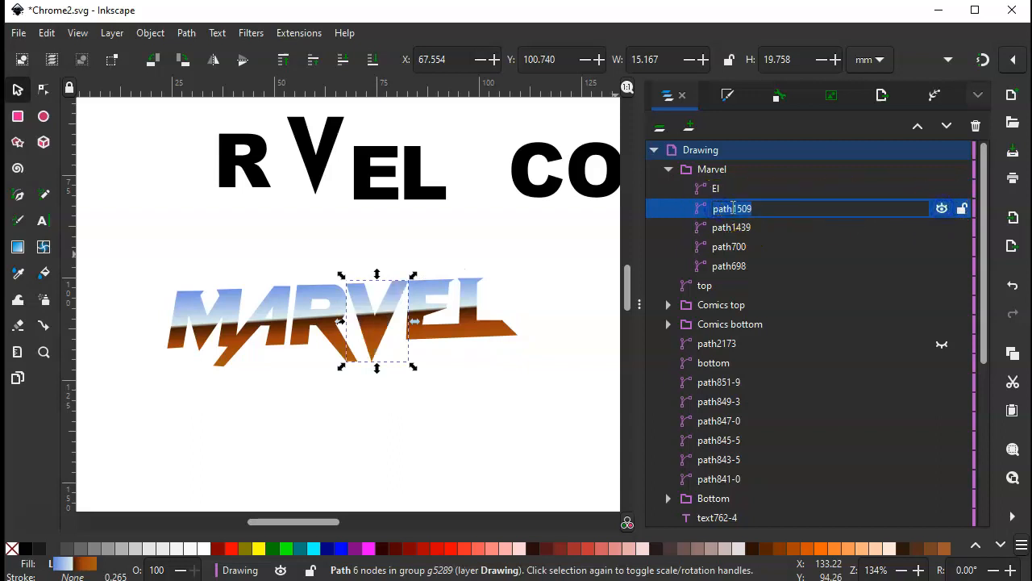
text(V)
key(Return)
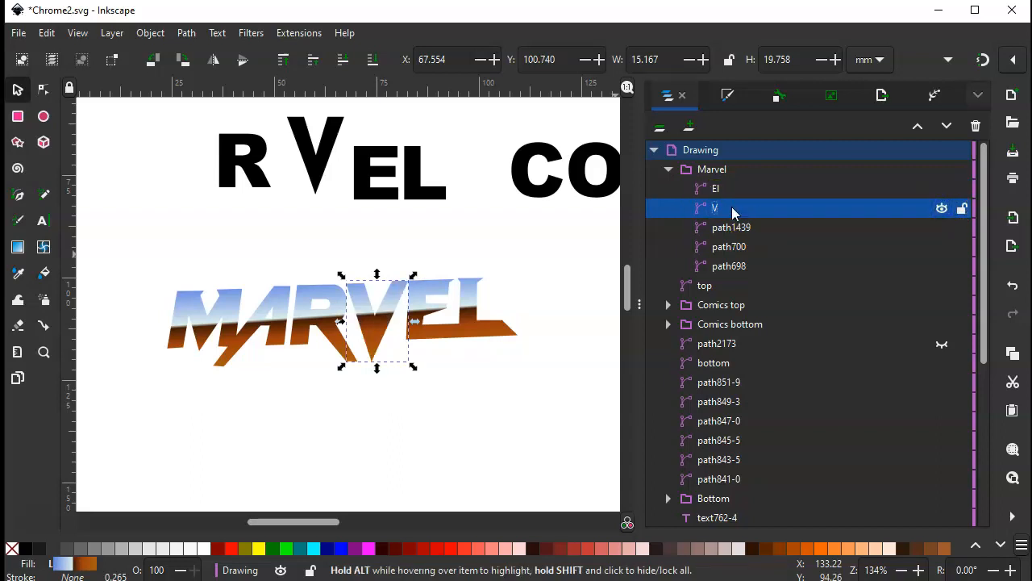
Rename path1439 as R and path700 as A in the Marvel group
click(752, 228)
click(753, 227)
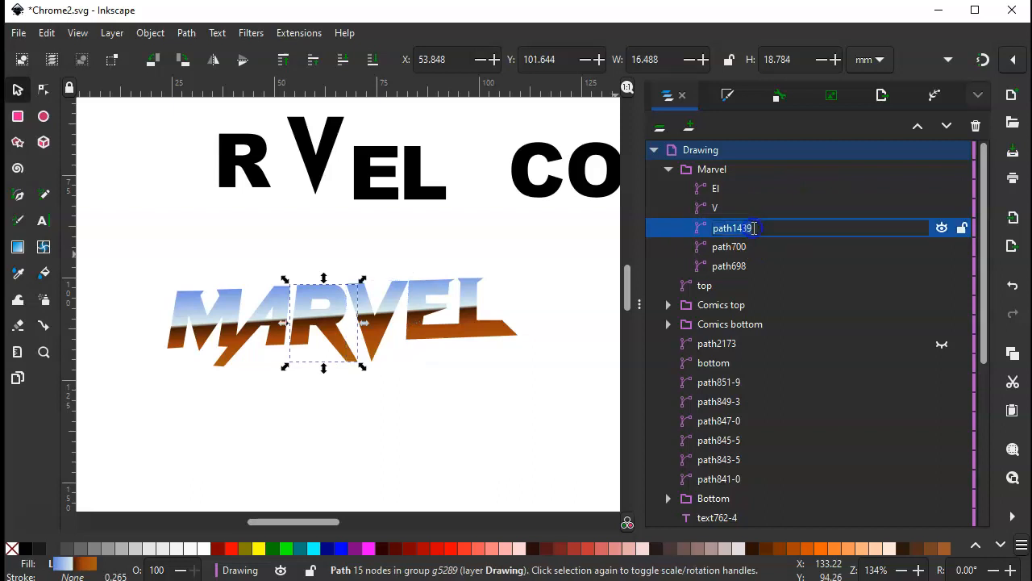
key(Return)
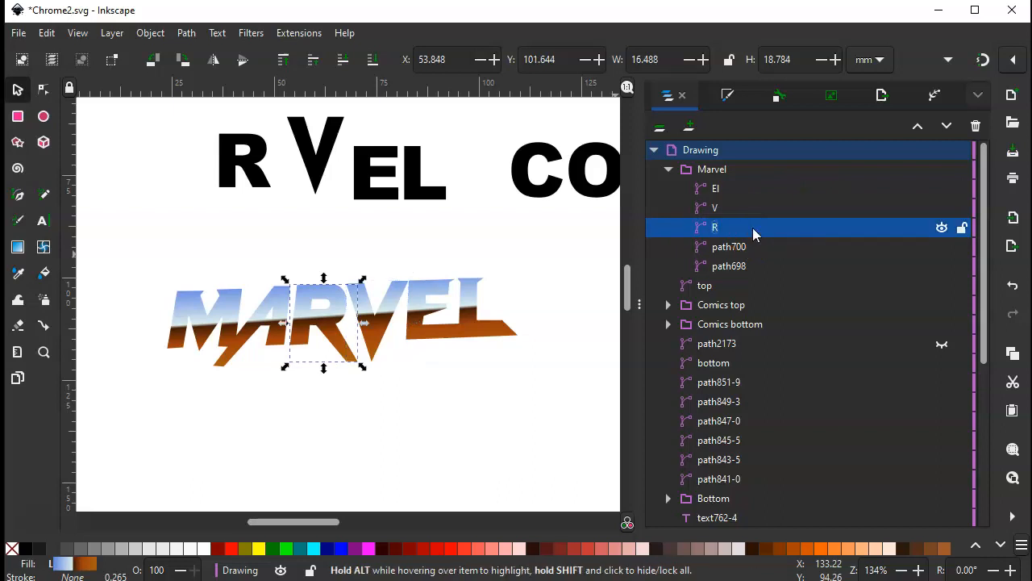
click(742, 248)
click(733, 250)
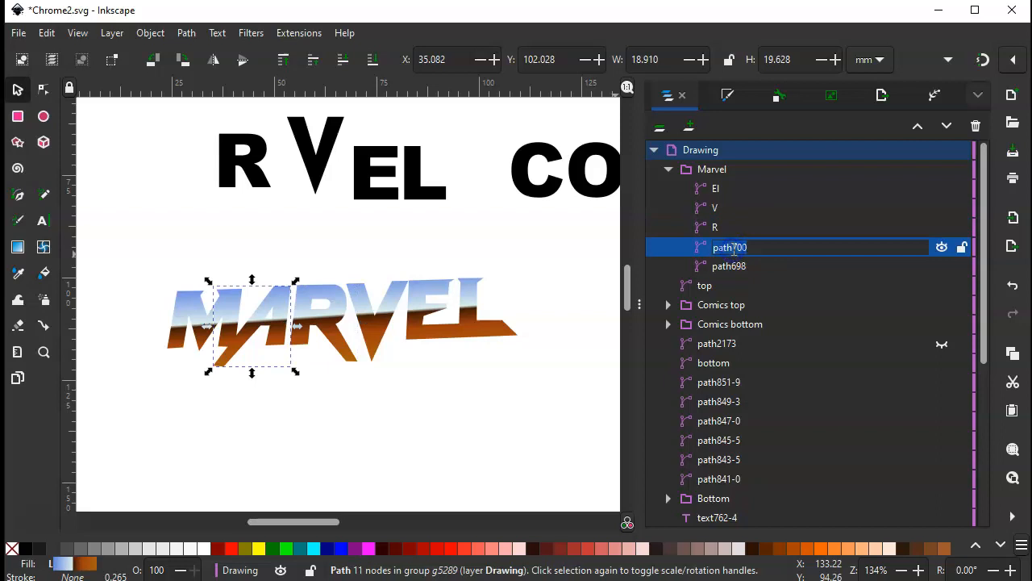
key(Return)
Rename path698, the first letter of the Marvel group, as M
click(736, 269)
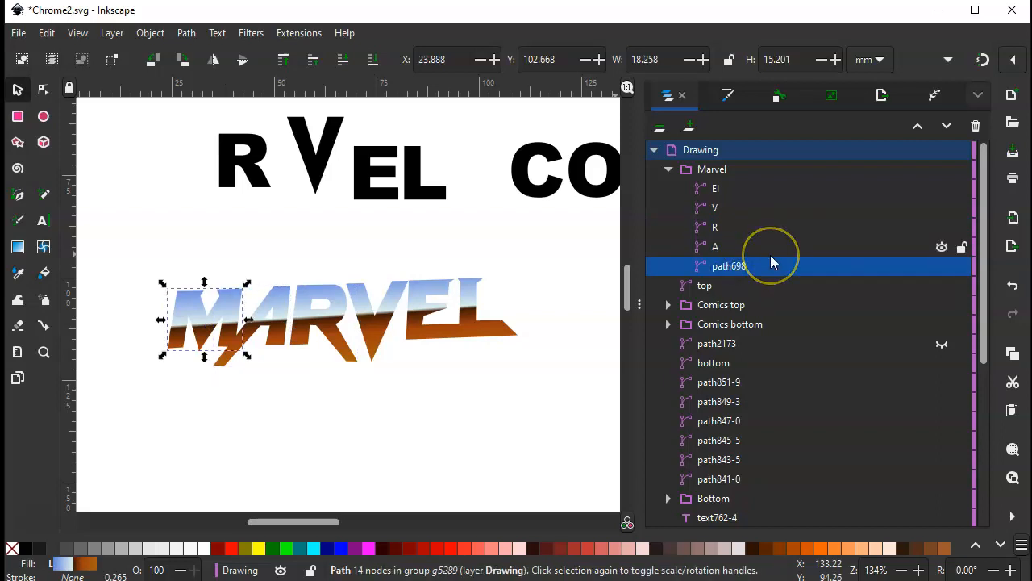
click(732, 269)
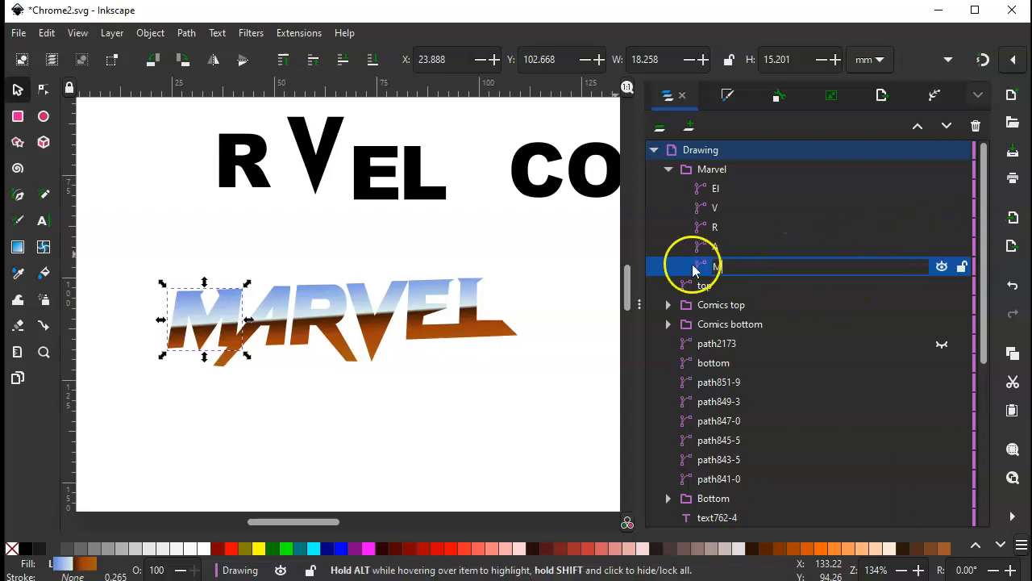
click(736, 227)
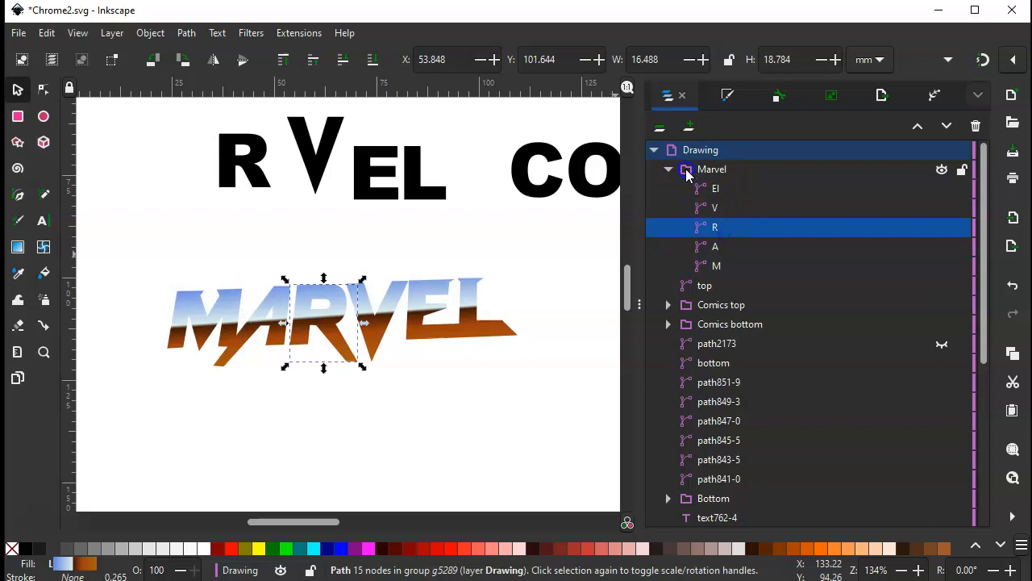
Duplicate the whole Marvel group in the Drawing layer
click(689, 171)
click(667, 169)
click(668, 170)
click(710, 173)
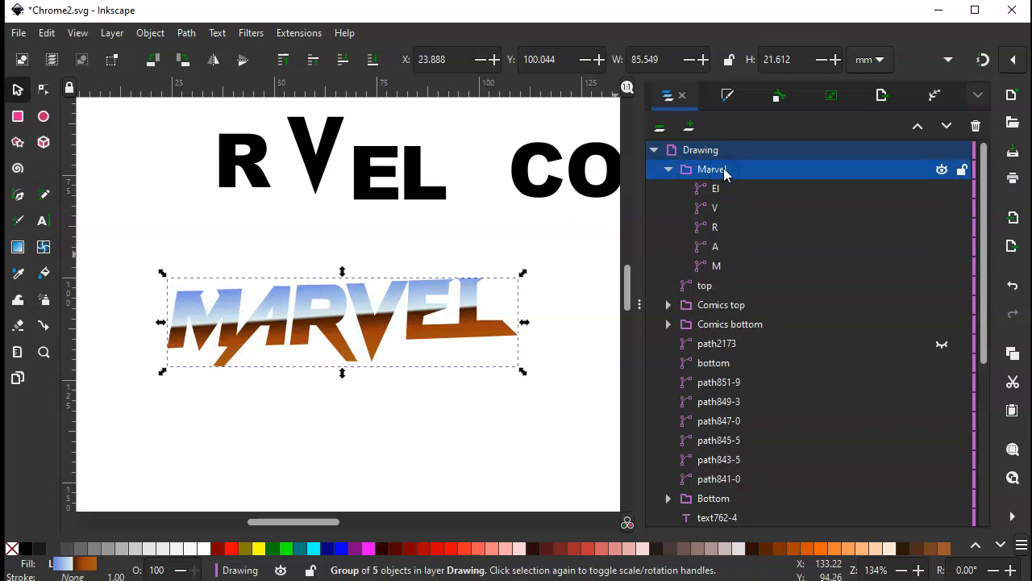
click(732, 173)
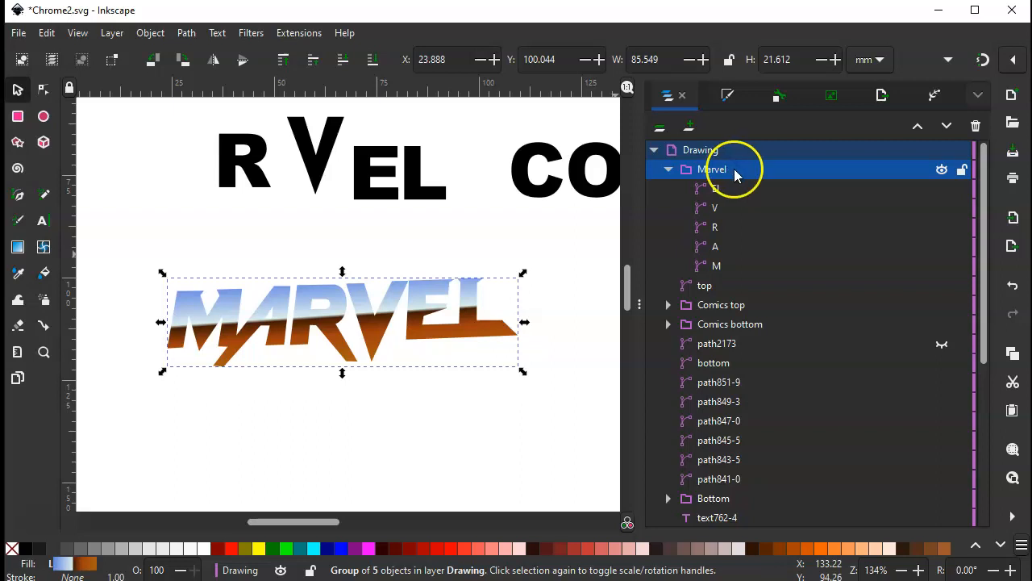
right_click(740, 172)
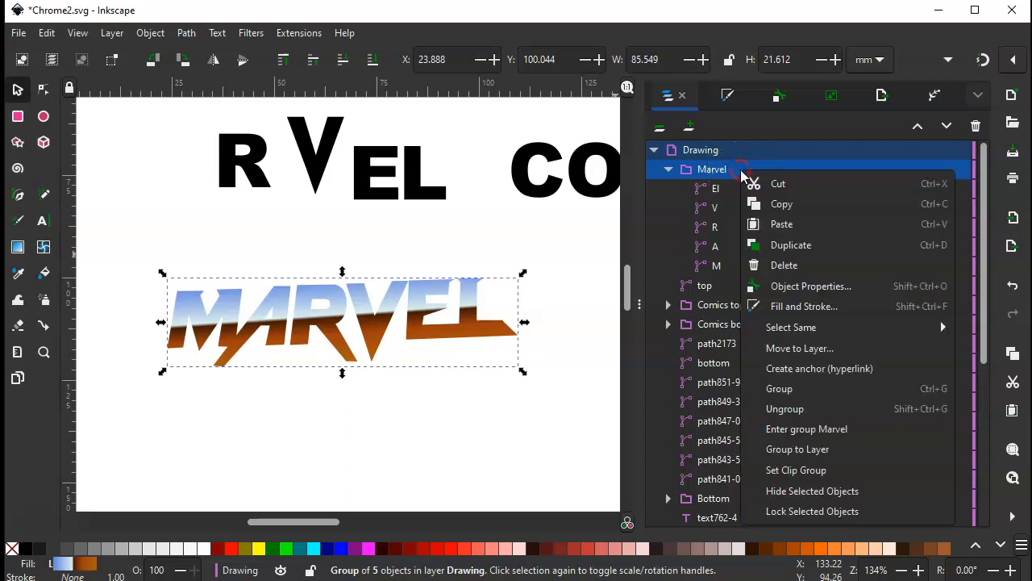
click(794, 244)
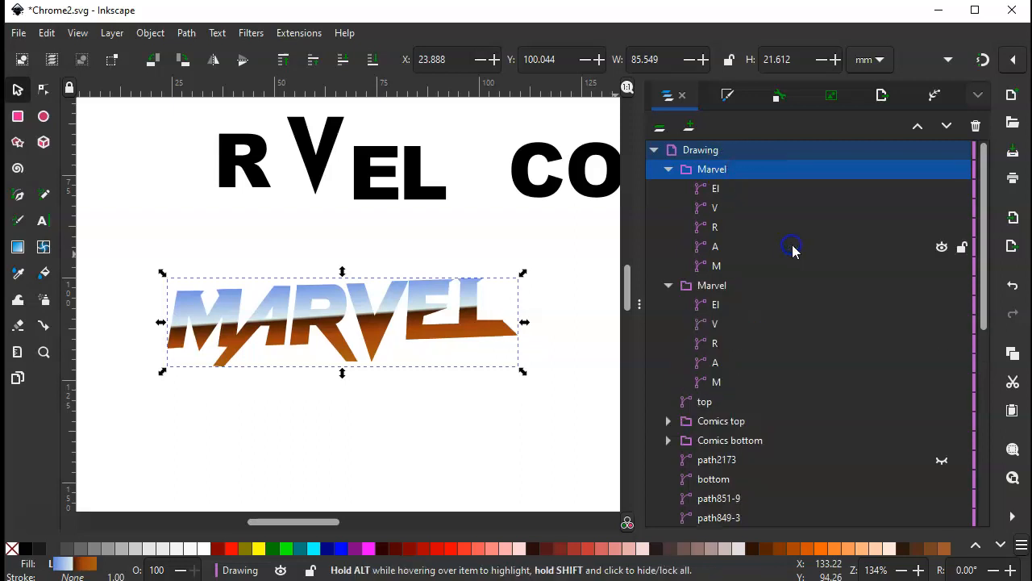
Rename the upper Marvel group as Marvel Top and the lower one as Marvel Bottom
click(730, 170)
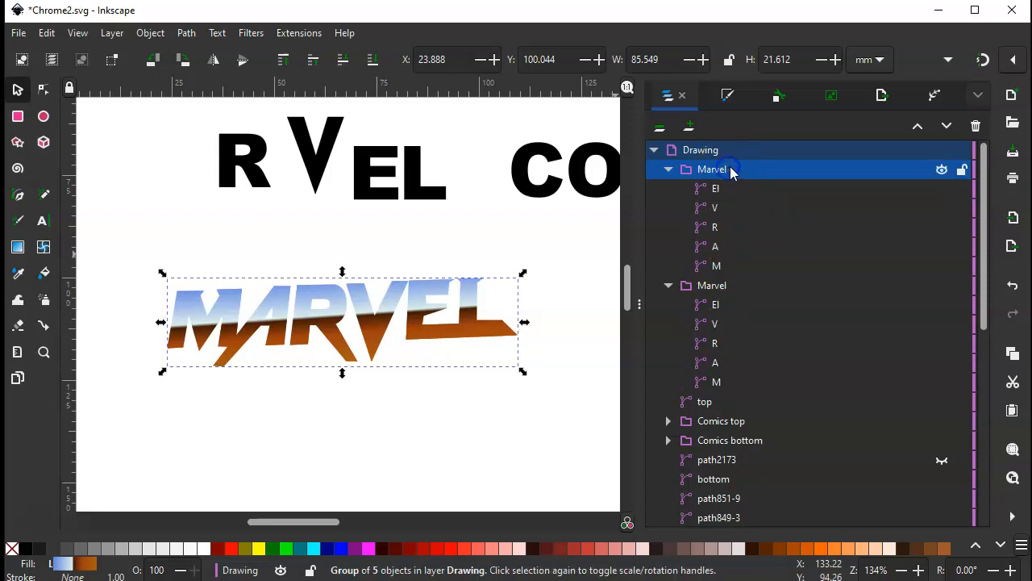
click(722, 171)
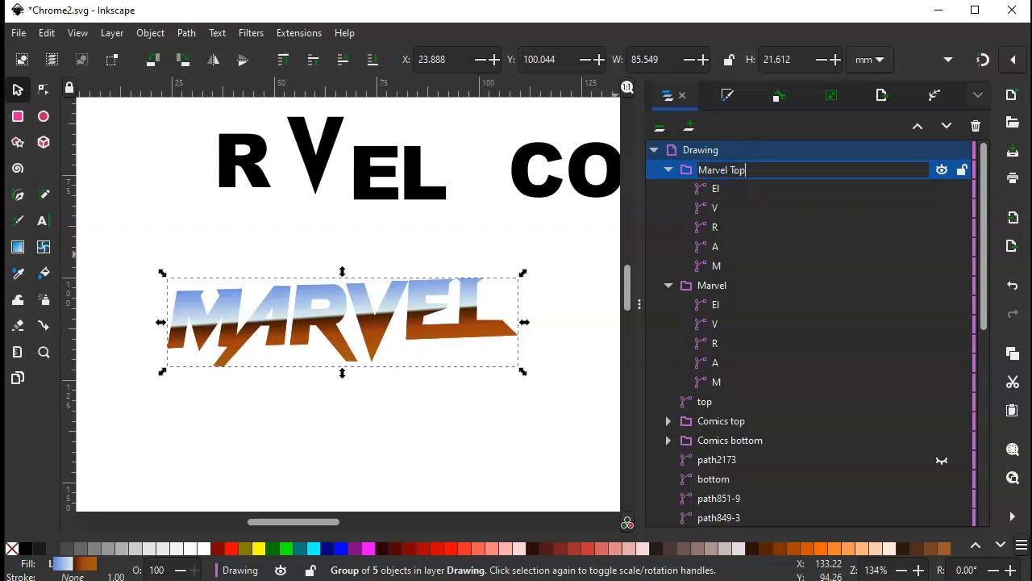
click(728, 289)
click(728, 287)
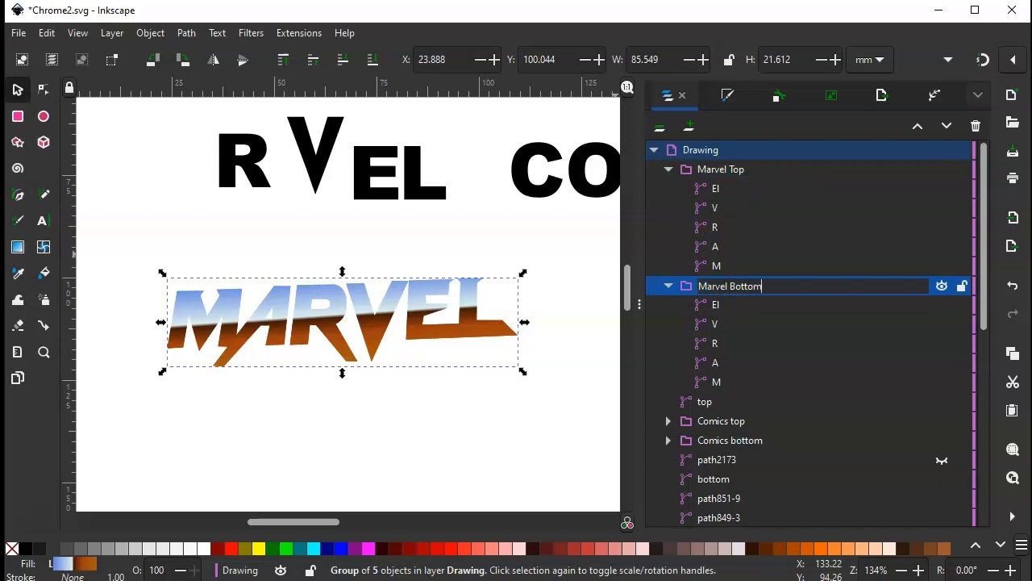
text(Marvel Bottom)
key(Return)
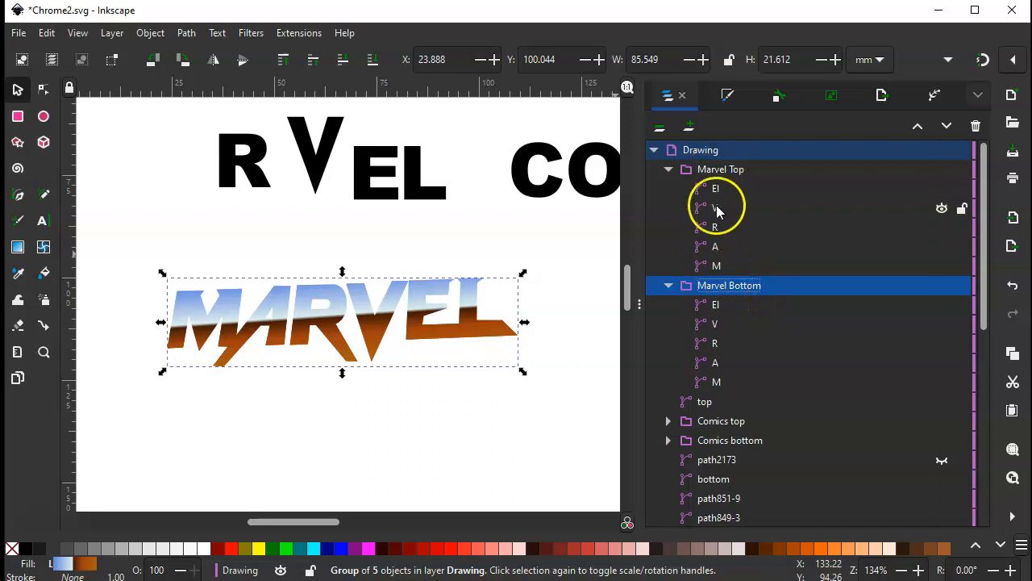
Give the Marvel Bottom group a flat green stroke with a width of 1.4 mm
click(729, 98)
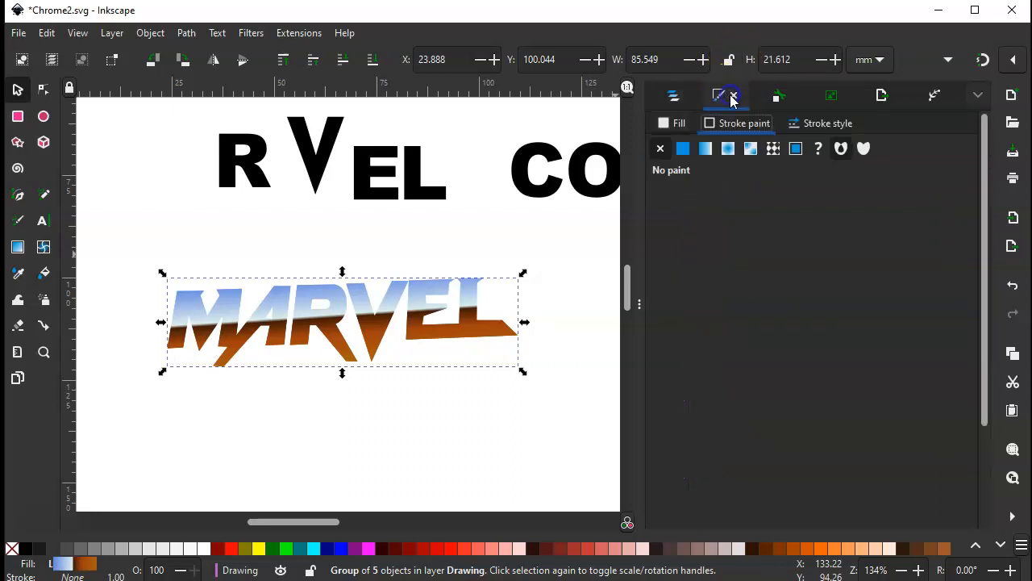
click(683, 148)
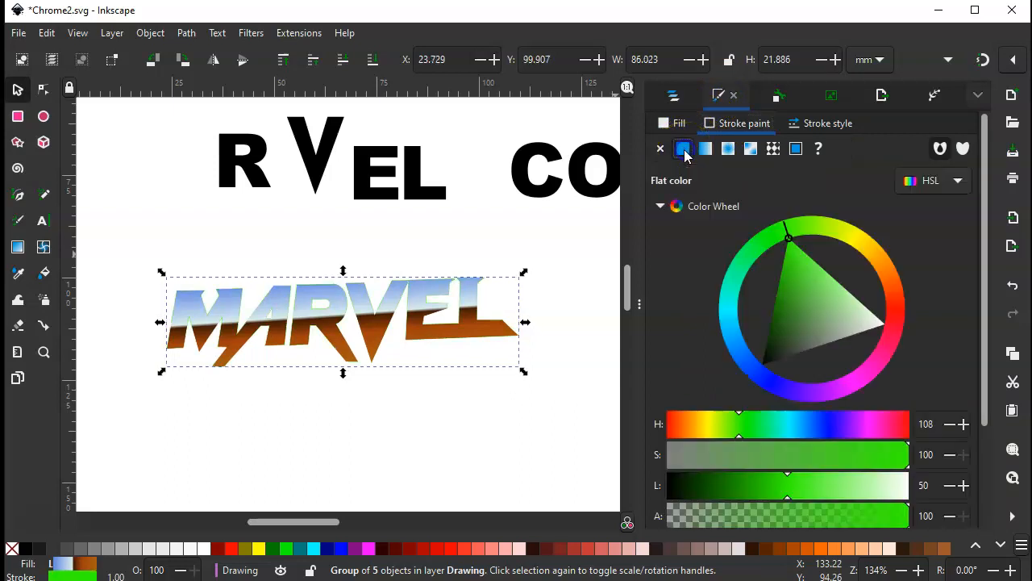
click(805, 125)
click(757, 153)
click(757, 153)
click(757, 153)
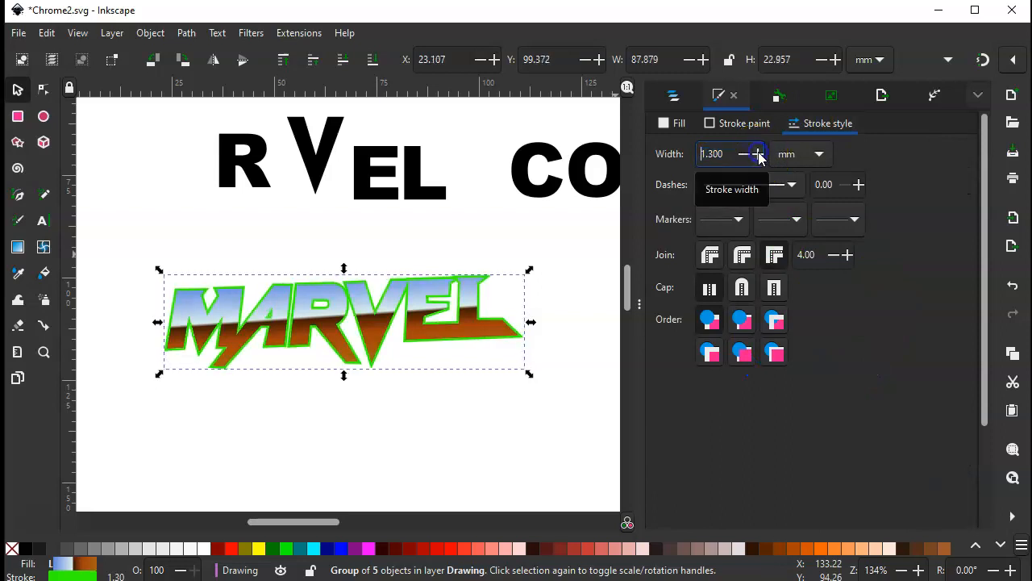
click(757, 153)
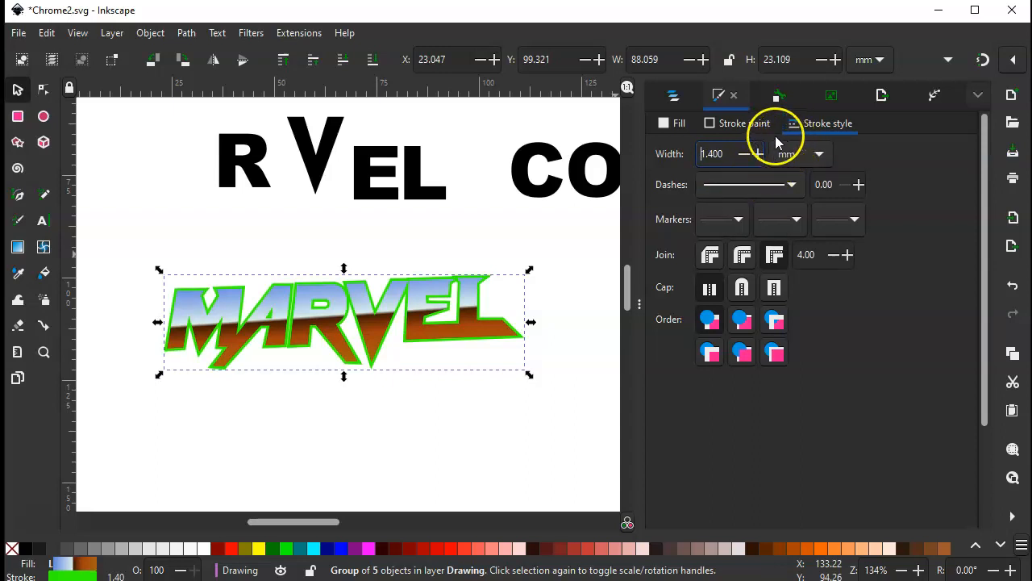
Switch the group's stroke to a linear gradient and set its first stop to pale cyan, about H 180, S 37, L 80
click(734, 125)
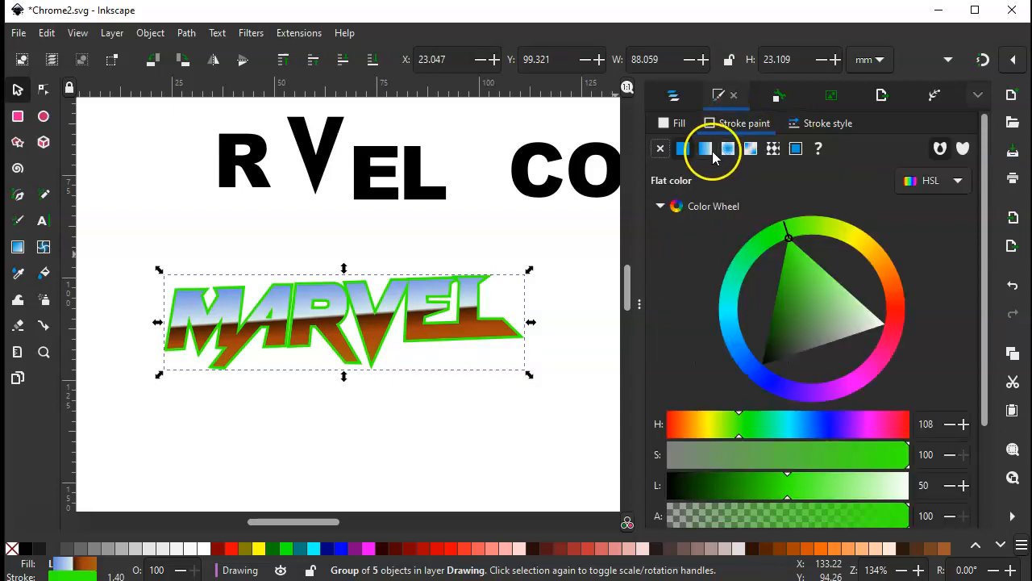
click(706, 150)
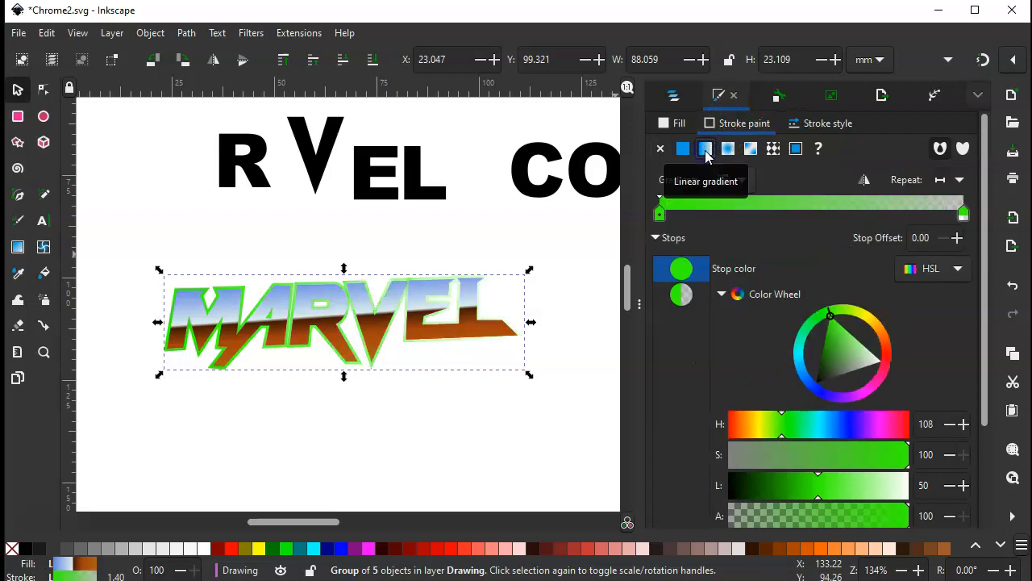
click(659, 215)
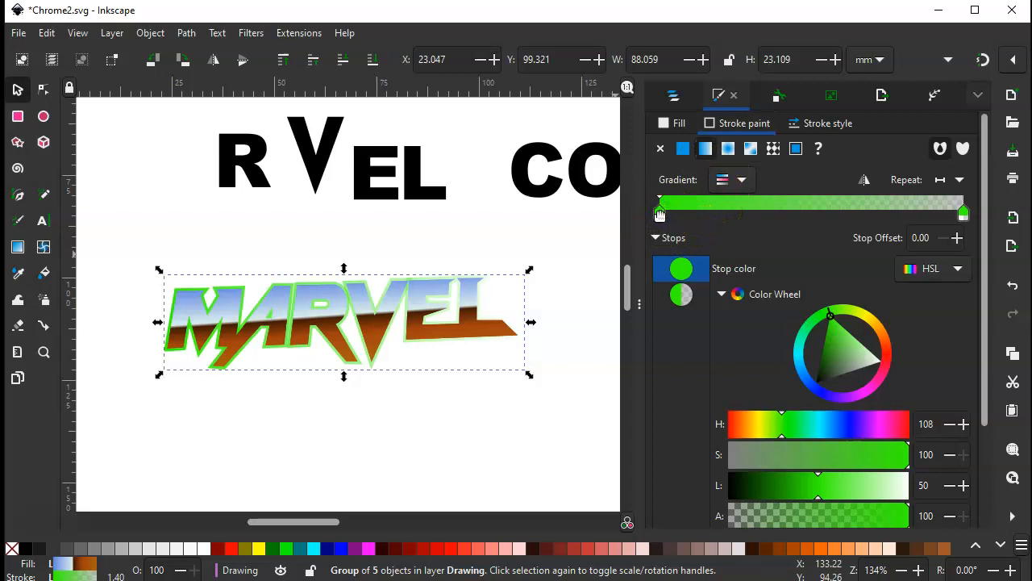
click(659, 212)
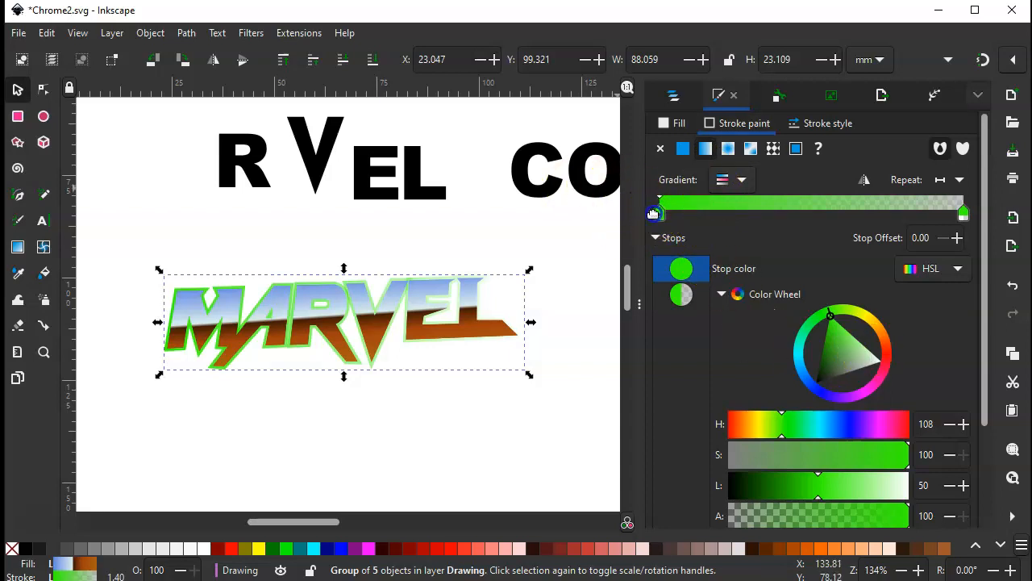
click(799, 356)
mouse_move(823, 358)
mouse_down()
mouse_move(815, 349)
mouse_move(829, 349)
mouse_up()
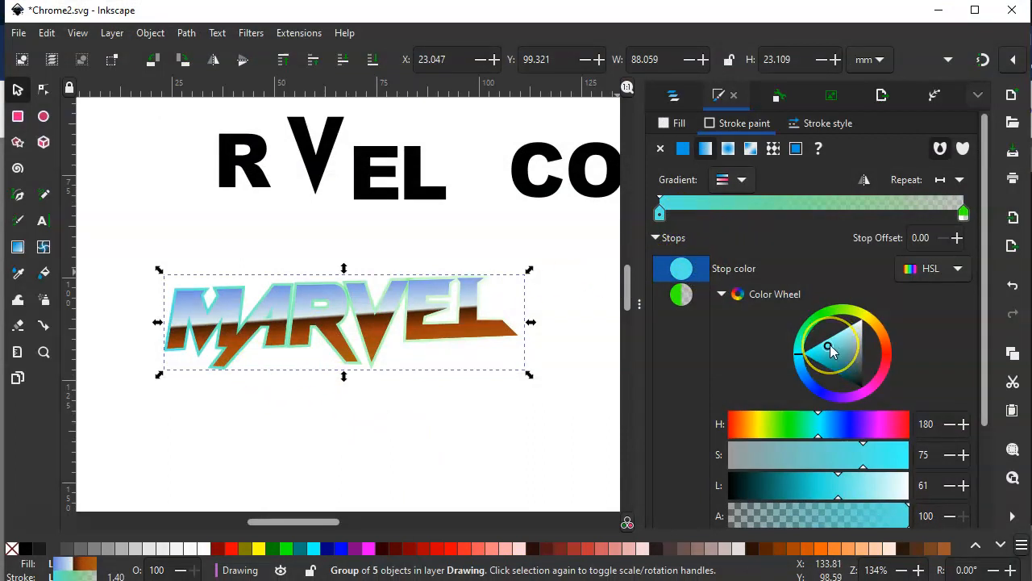
drag(833, 344, 856, 332)
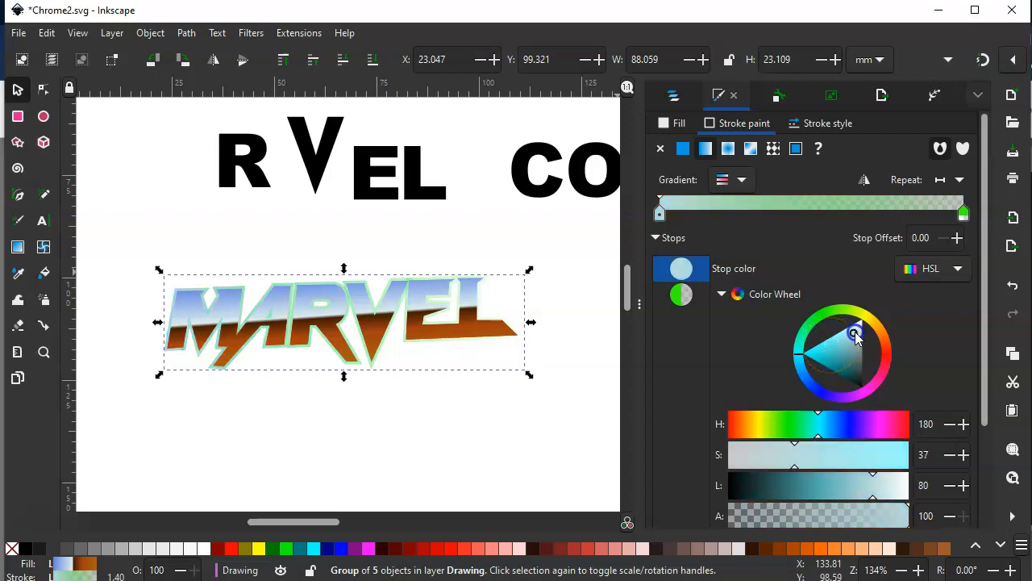
Add a dark navy stop at offset 0.14 and a pale blue stop at offset 0.35 to the stroke gradient
double_click(699, 213)
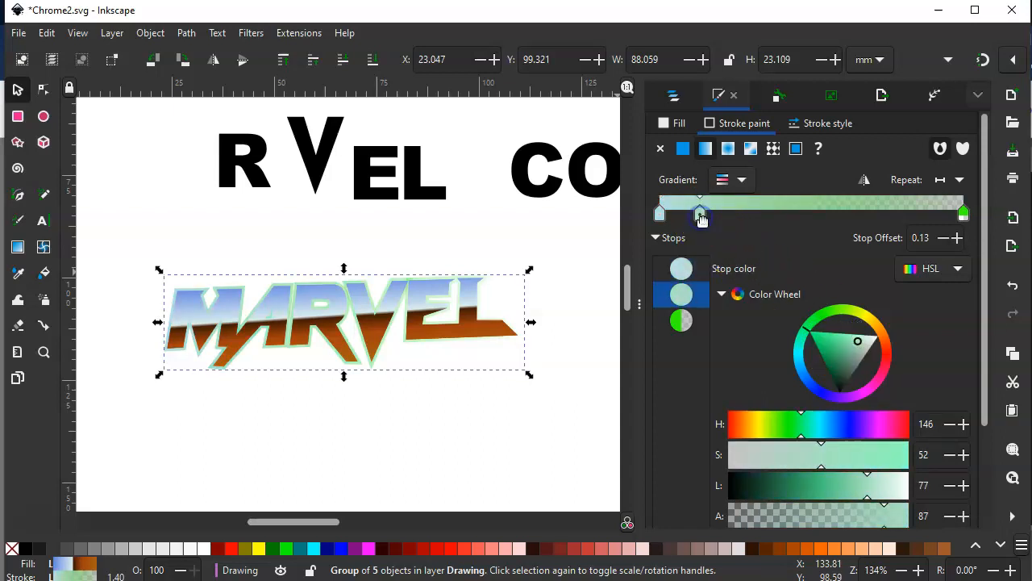
click(807, 383)
mouse_move(817, 369)
mouse_down()
mouse_move(846, 355)
mouse_move(868, 371)
mouse_up()
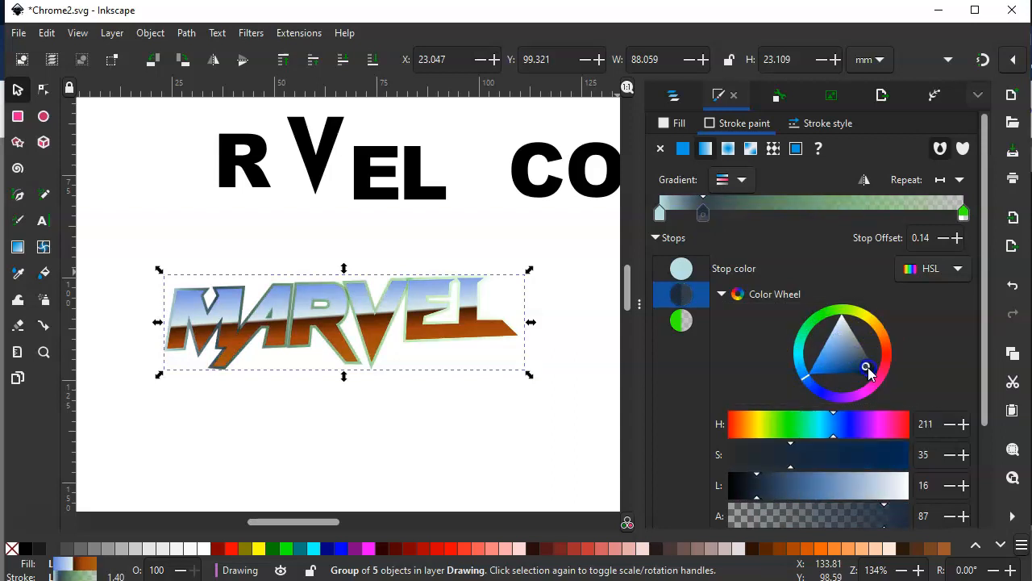
double_click(766, 216)
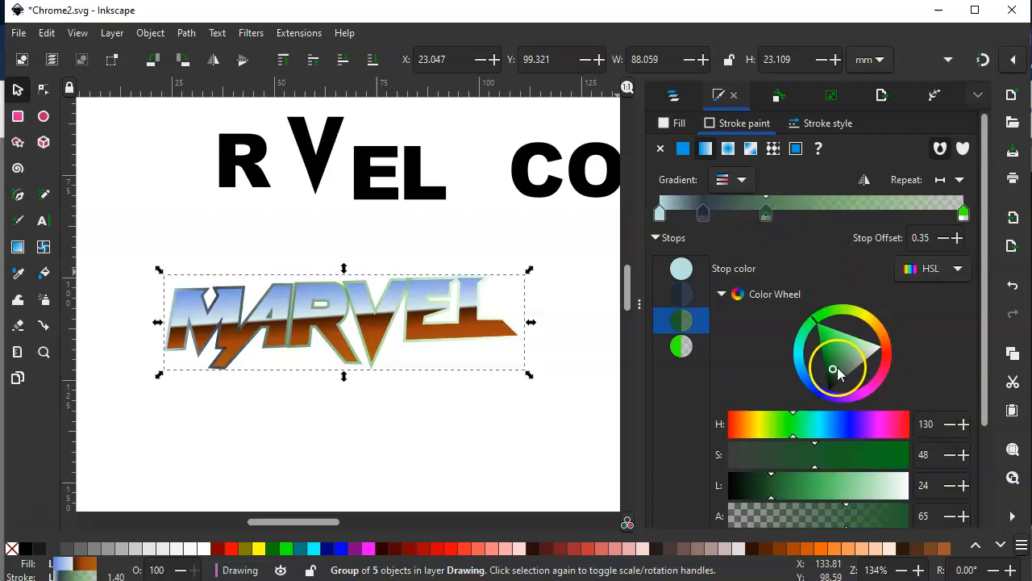
click(801, 368)
drag(850, 346, 852, 331)
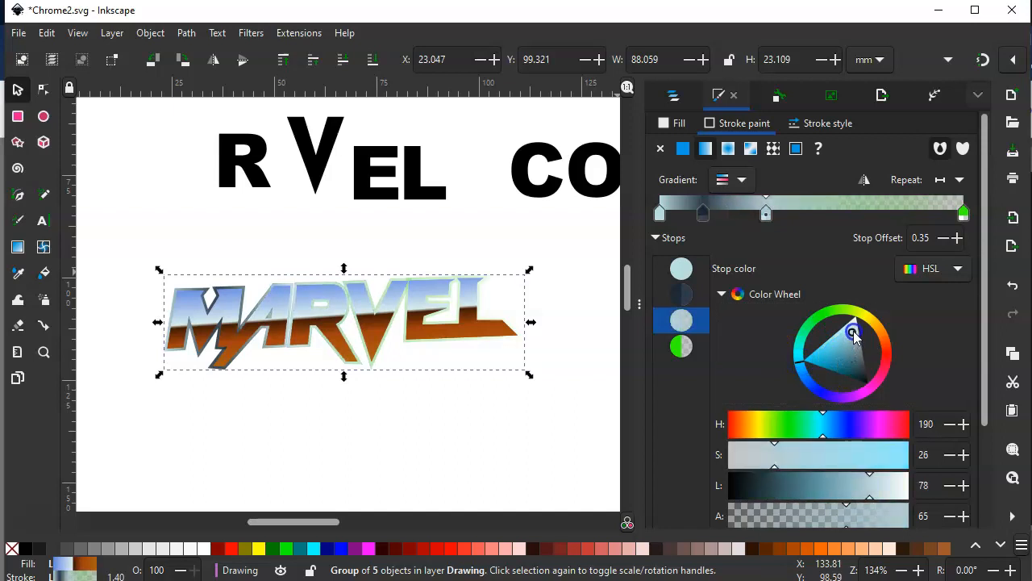
Add a dark grey-teal stop at offset 0.56 and another stop at offset 0.71 to the stroke gradient
double_click(828, 214)
click(800, 360)
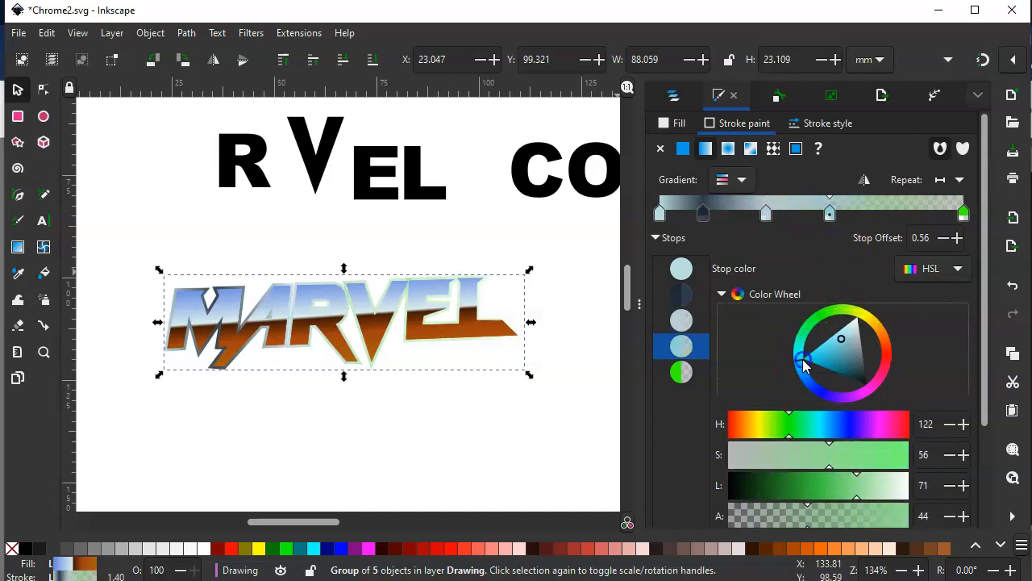
drag(842, 343, 858, 371)
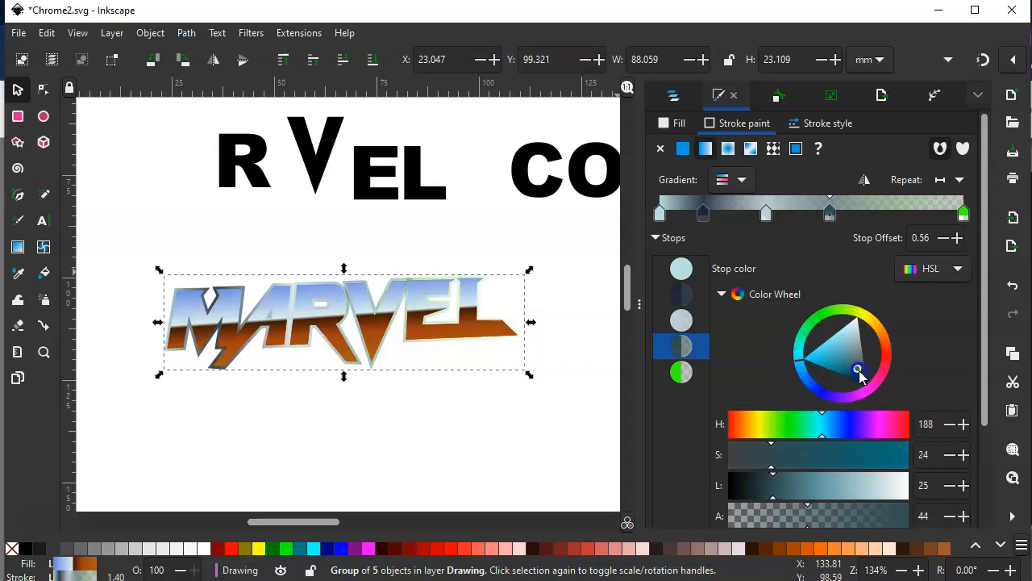
double_click(876, 214)
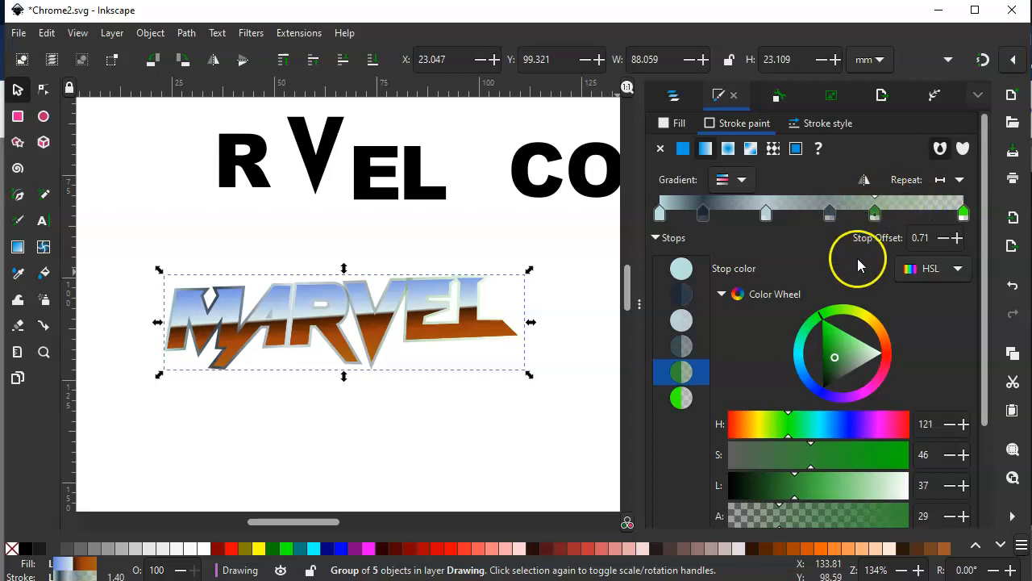
Delete the stroke gradient's stops at offsets 0.71 and 0.56
scroll(843, 327, down, 2)
click(693, 444)
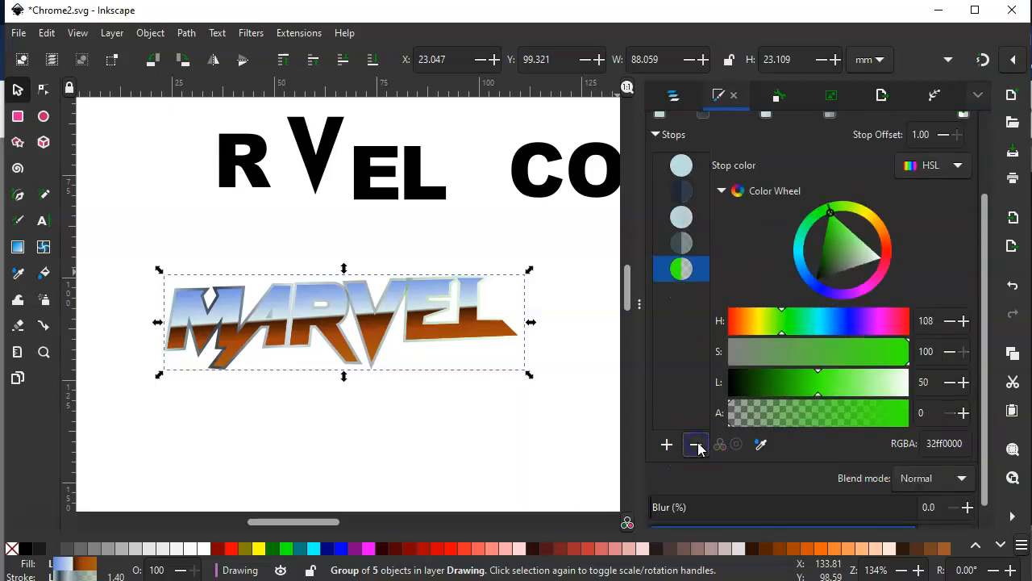
scroll(703, 395, up, 2)
click(830, 213)
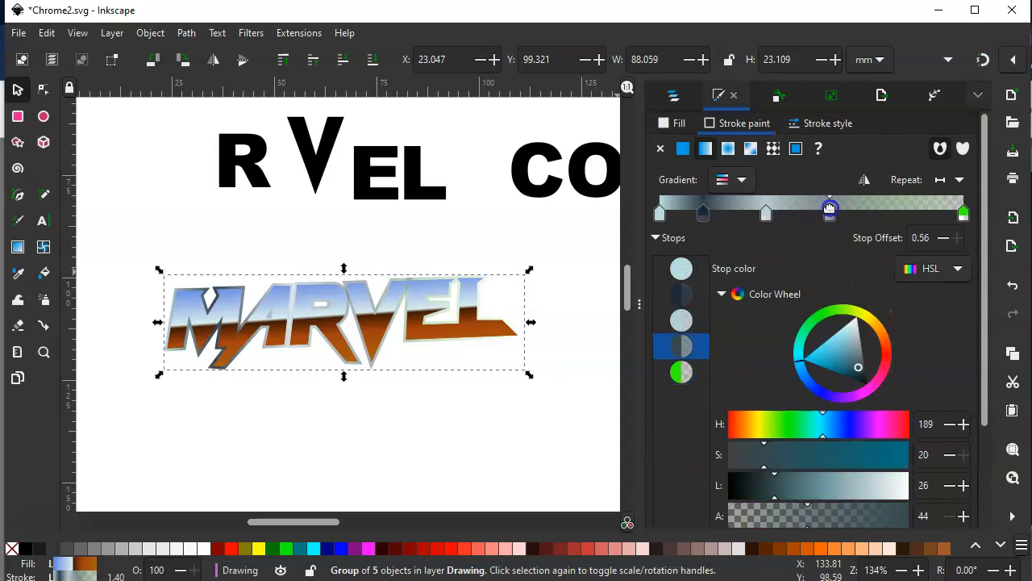
scroll(718, 464, down, 3)
click(699, 421)
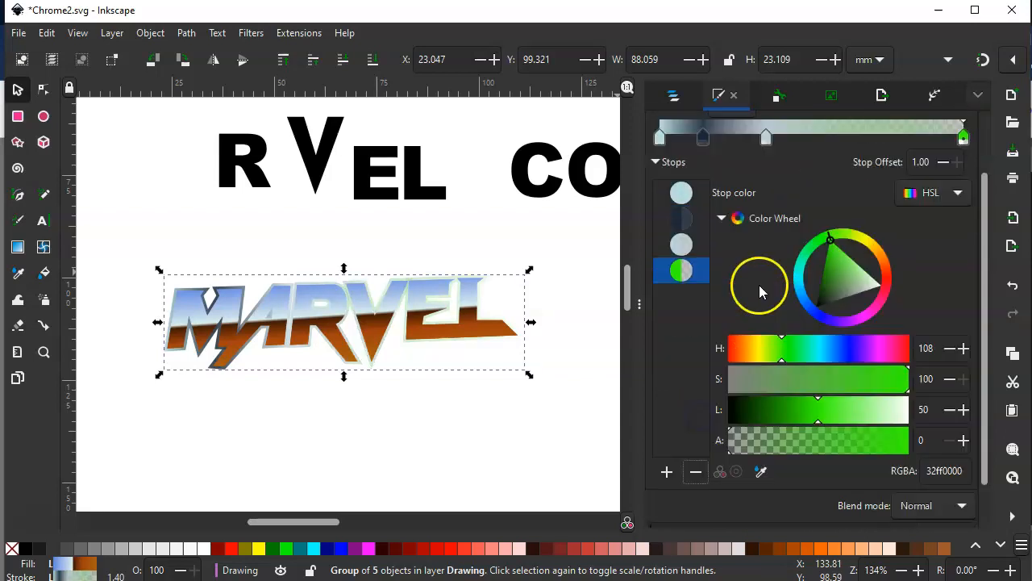
Delete the remaining intermediate stops at offsets 0.35 and 0.14, leaving only the two end stops
click(766, 214)
scroll(710, 436, down, 2)
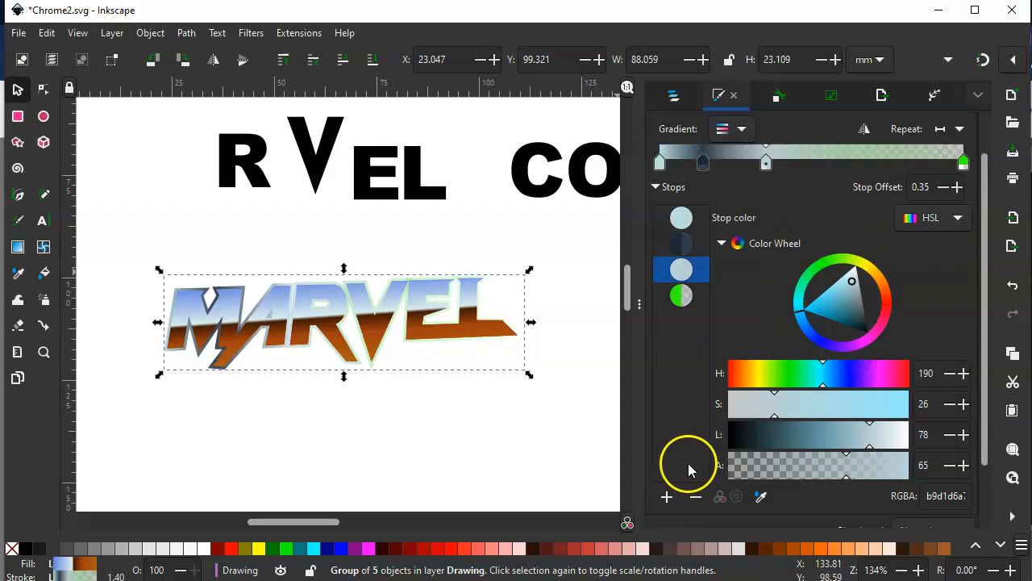
click(688, 463)
scroll(710, 403, up, 2)
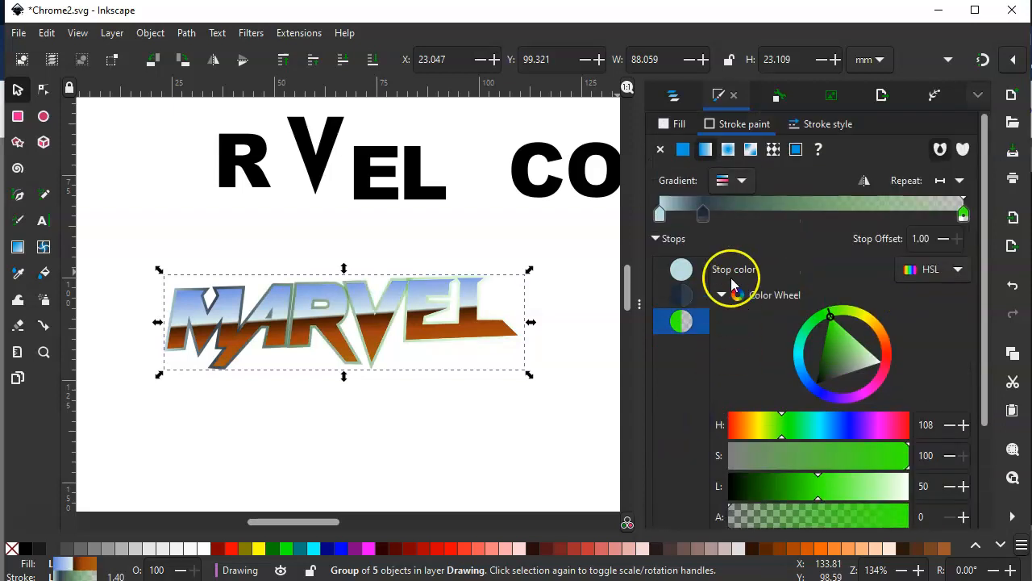
click(682, 295)
scroll(678, 510, down, 3)
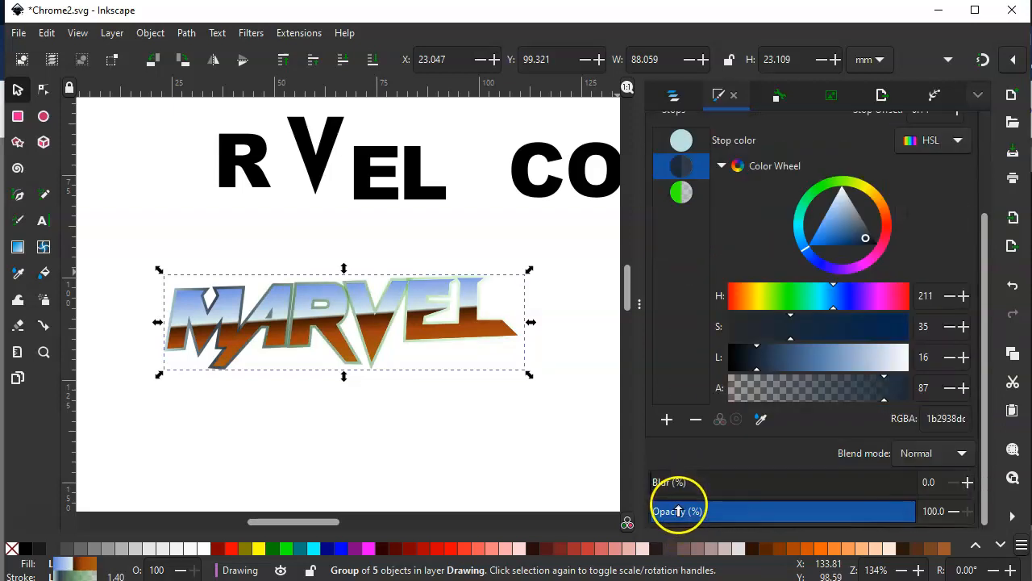
click(697, 420)
scroll(760, 206, up, 3)
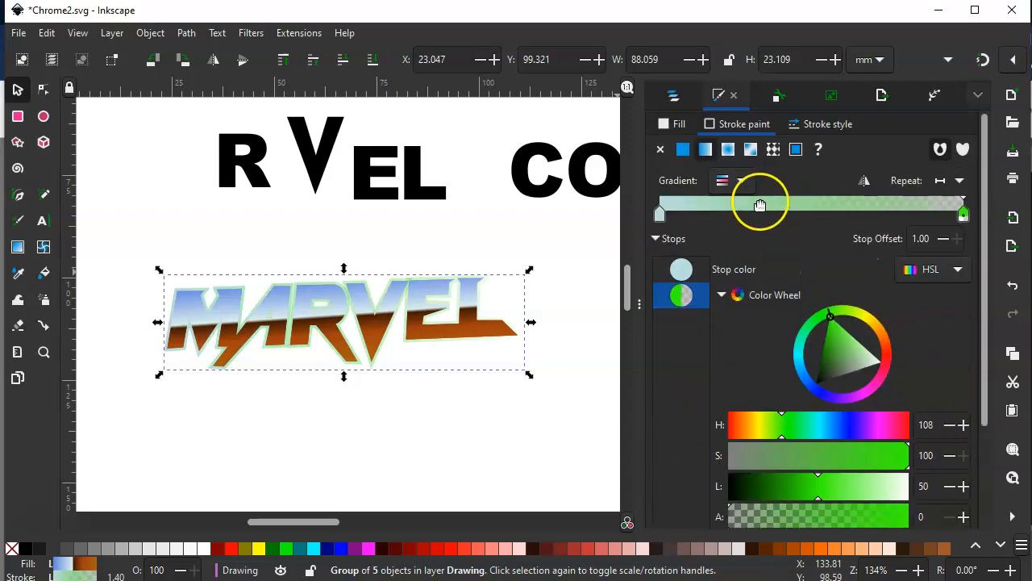
Recolour the stroke gradient's first stop to red, about H 4, S 100, L 40
click(660, 213)
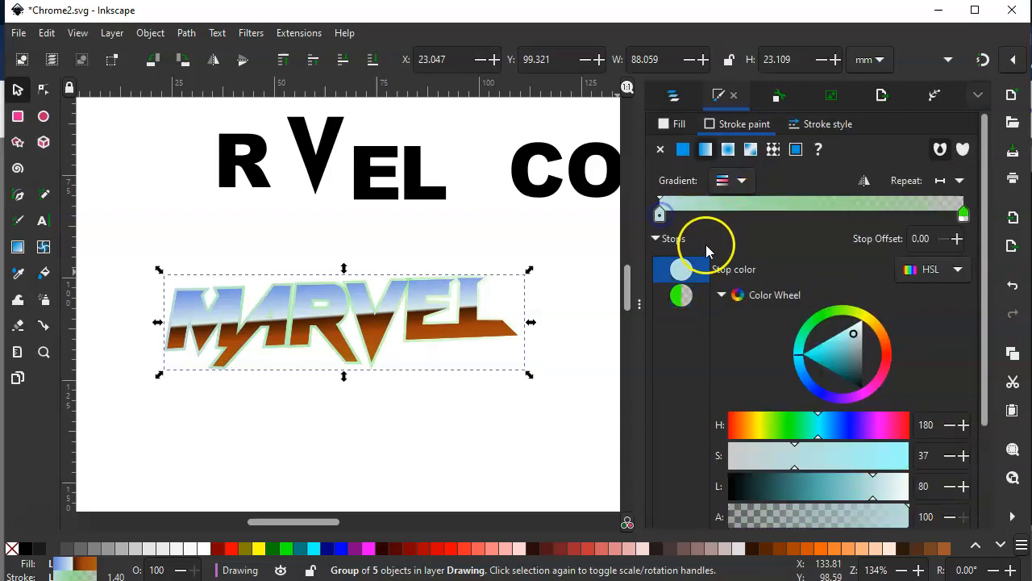
scroll(708, 251, down, 3)
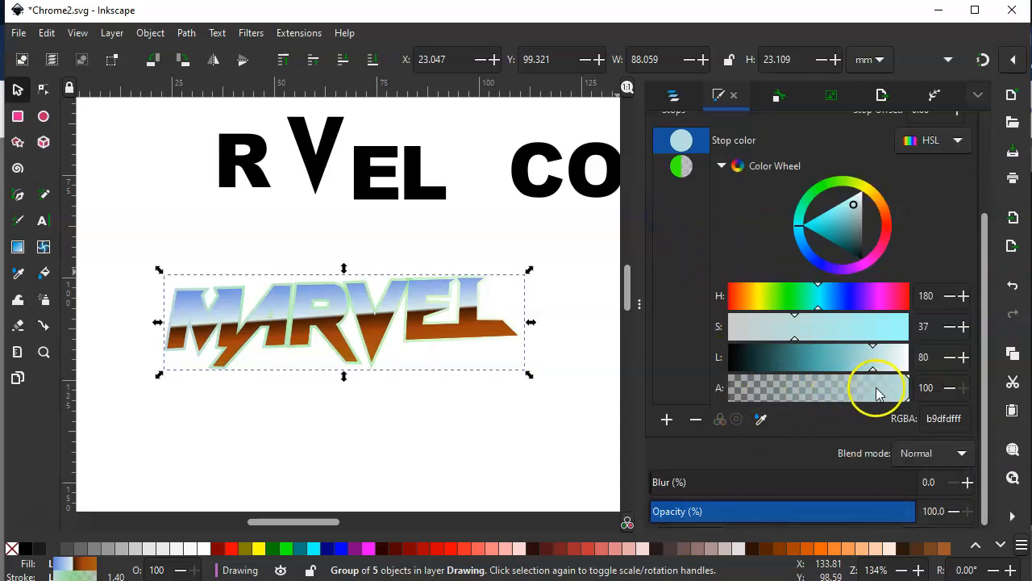
scroll(688, 287, up, 3)
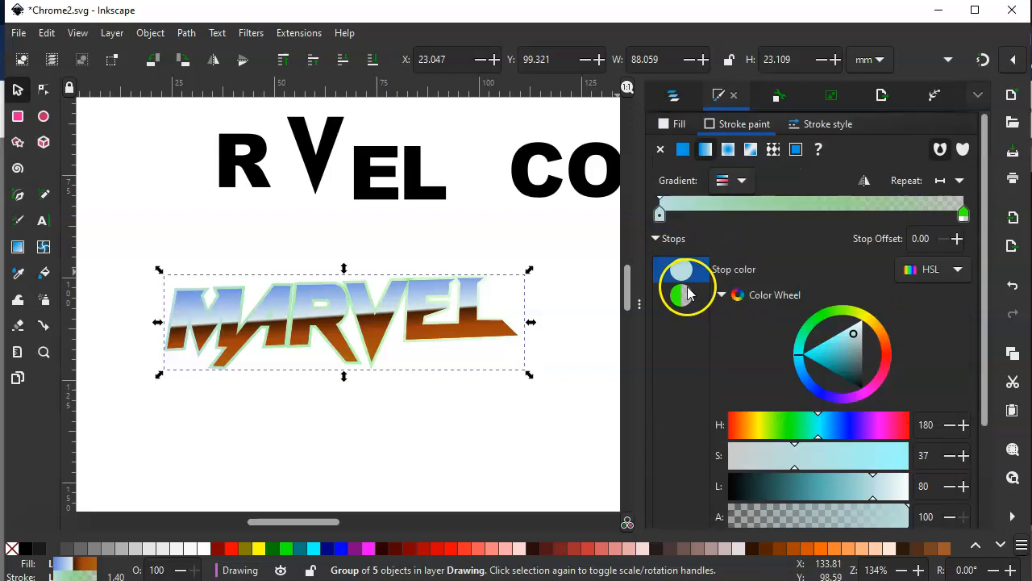
click(888, 356)
drag(839, 371, 873, 348)
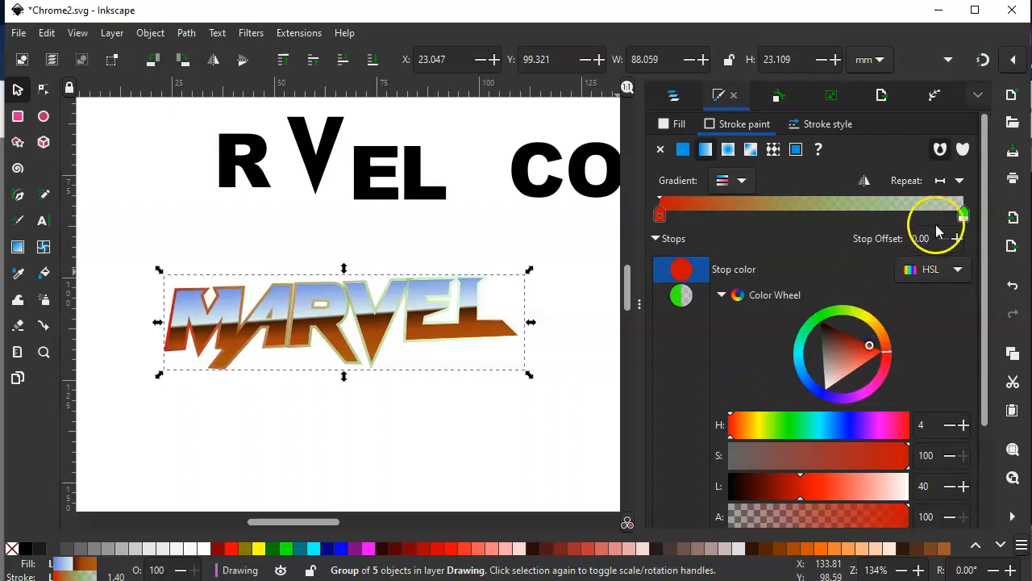
Make the stroke gradient's green end stop fully opaque by raising its alpha to 100
click(963, 213)
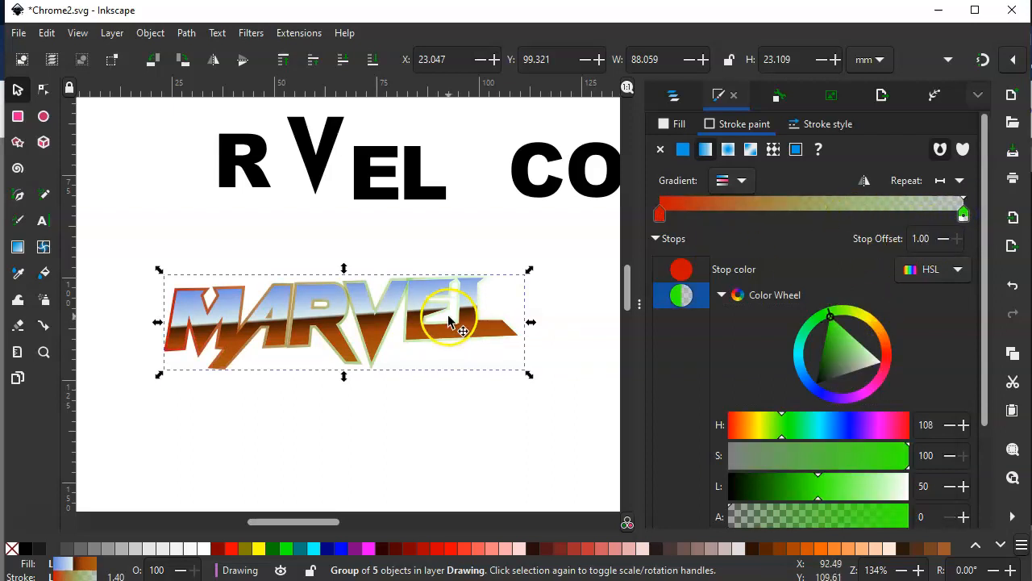
scroll(722, 323, down, 3)
drag(723, 387, 942, 392)
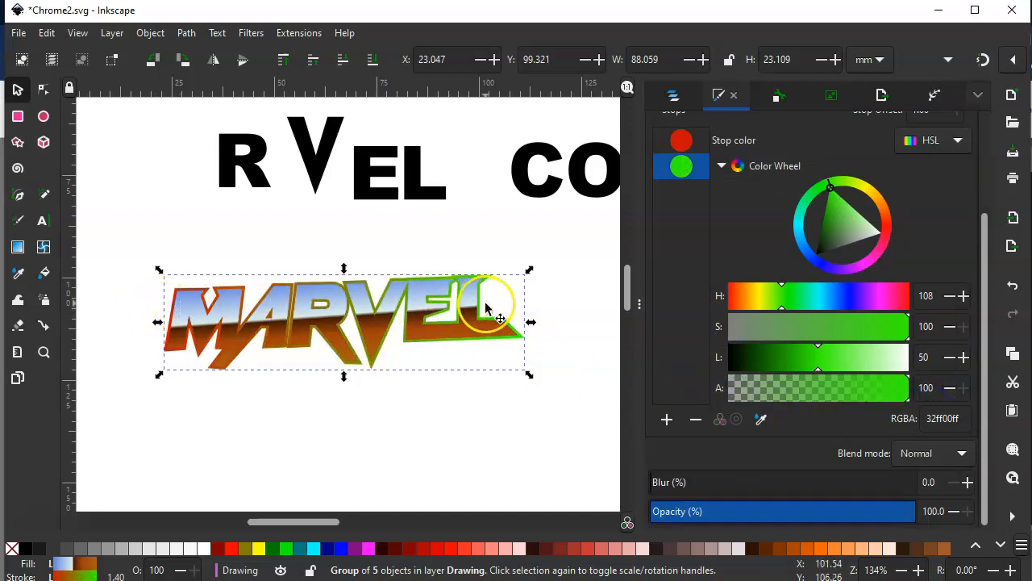
scroll(820, 220, up, 2)
scroll(820, 219, up, 1)
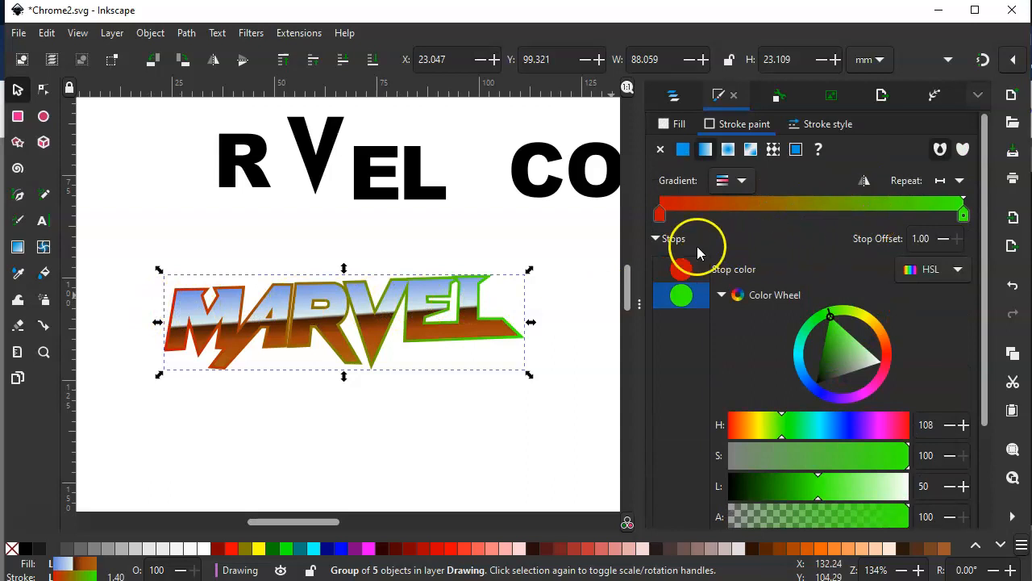
Recolour the stroke gradient's first stop to a pale grey-cyan, about H 183, S 21, L 82
click(658, 213)
drag(864, 323, 801, 358)
click(847, 333)
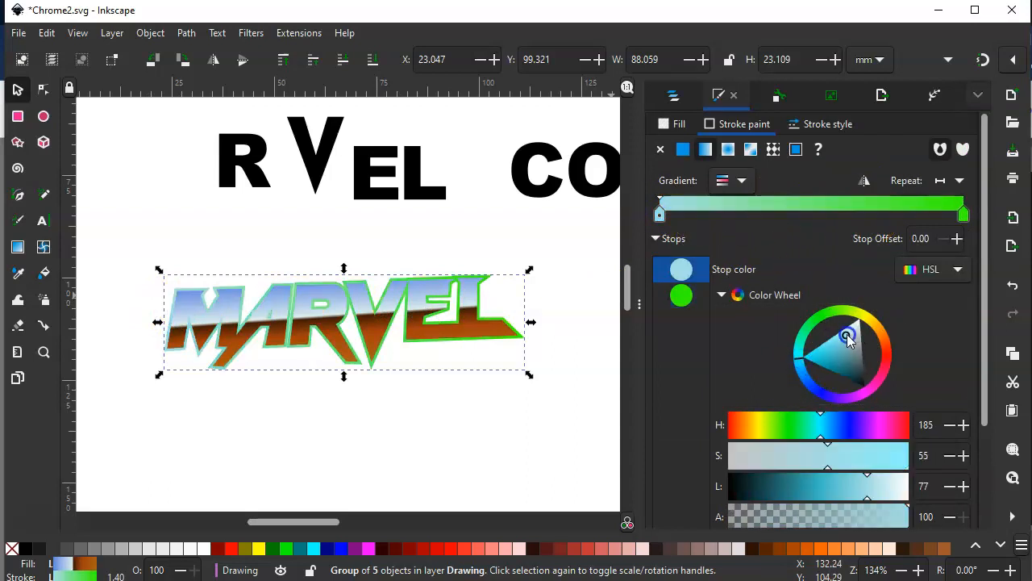
drag(847, 334, 857, 332)
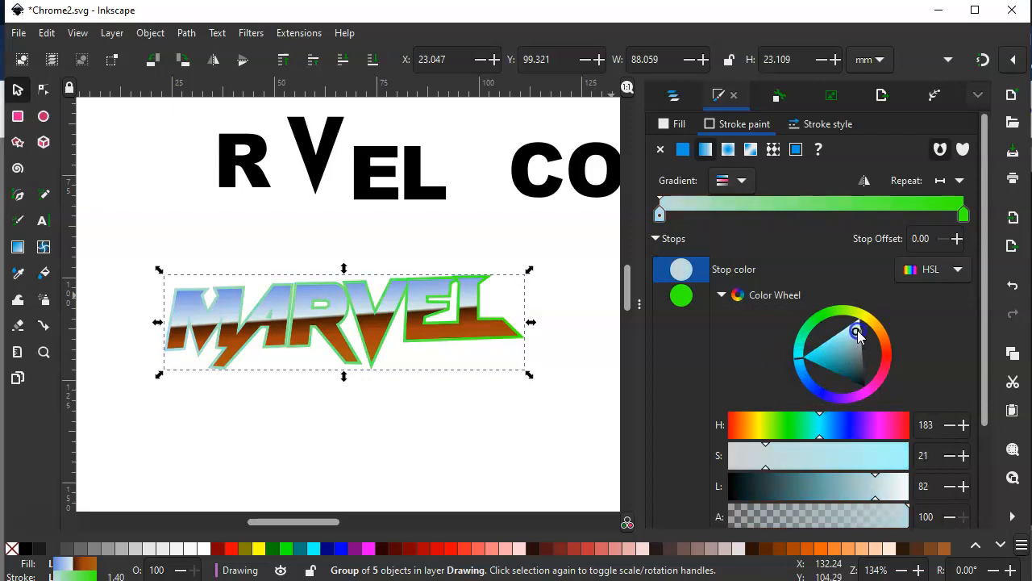
Add a stop at offset 0.17 to the stroke gradient and colour it dark blue, about H 209, S 45, L 29
double_click(711, 213)
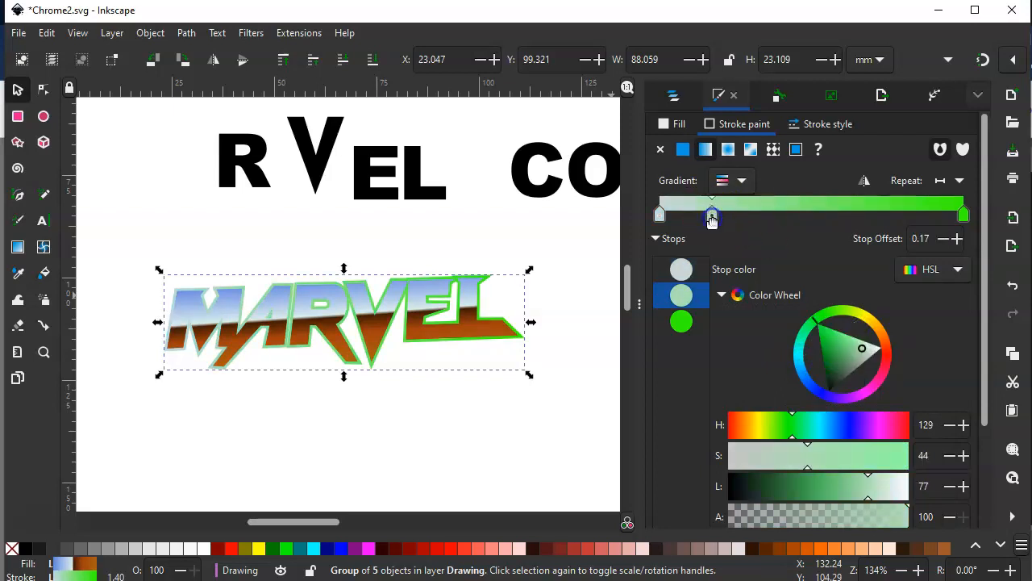
click(804, 377)
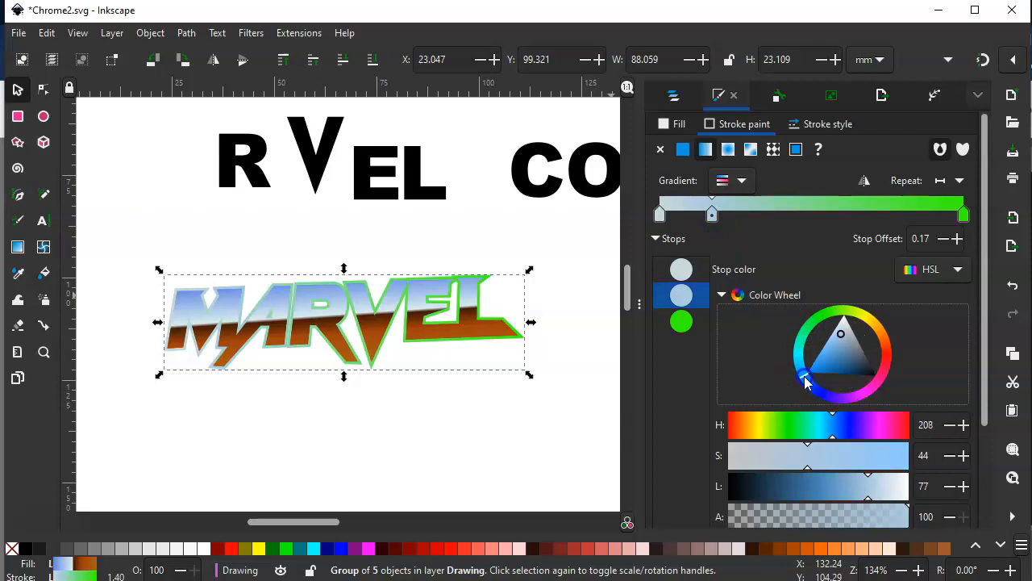
drag(844, 335, 856, 363)
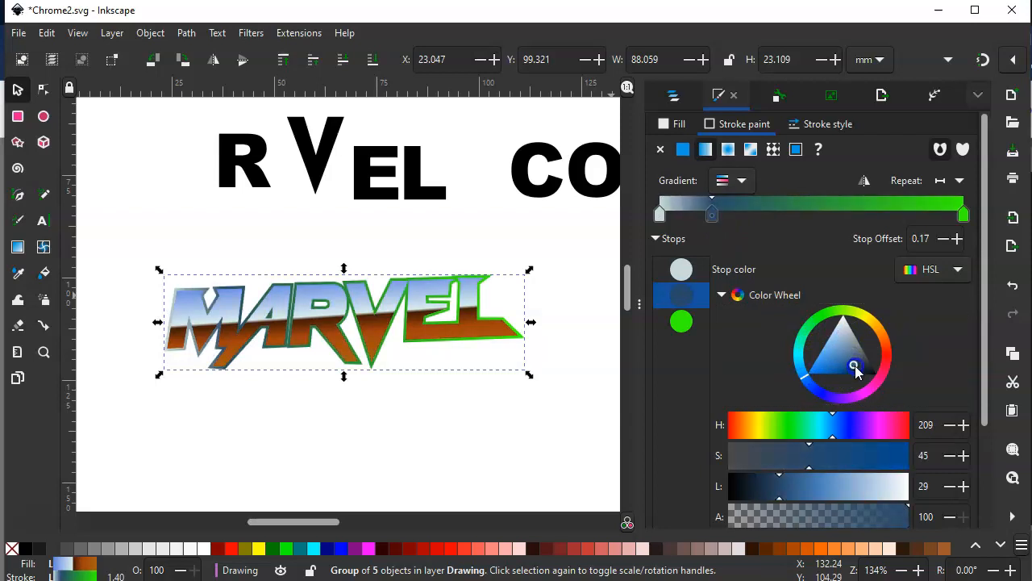
Add a stop at offset 0.35 to the stroke gradient and colour it pale blue, about H 213, S 44, L 90
double_click(764, 214)
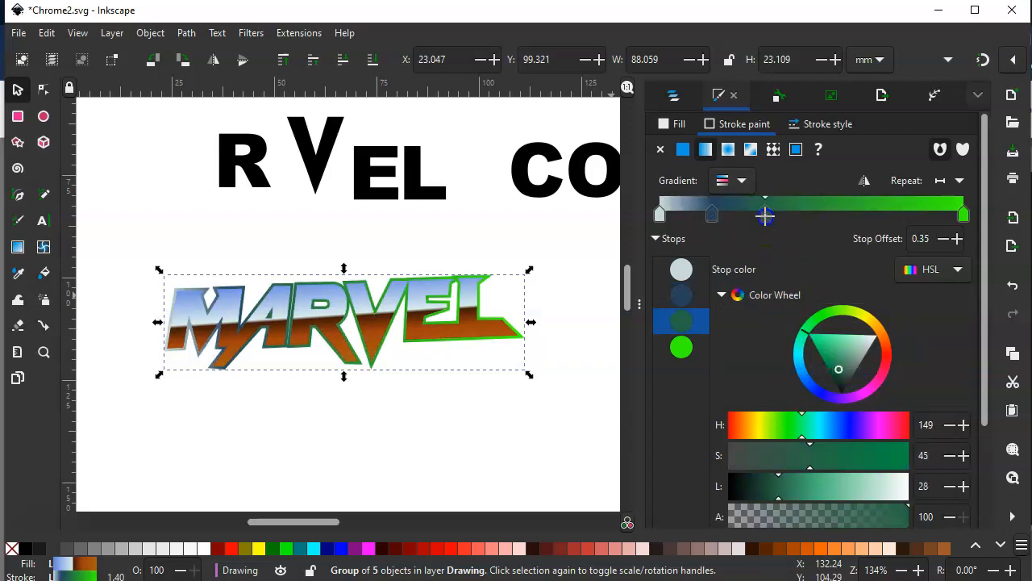
click(802, 377)
click(844, 338)
drag(845, 341, 841, 321)
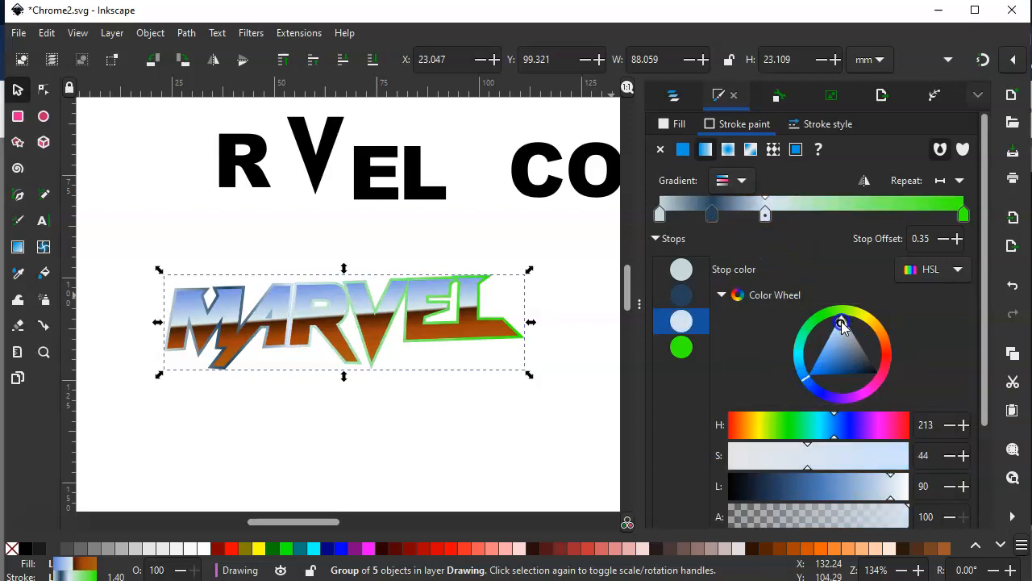
Add a stop at offset 0.53 to the stroke gradient and colour it dark navy, about H 229, S 35, L 18
double_click(819, 211)
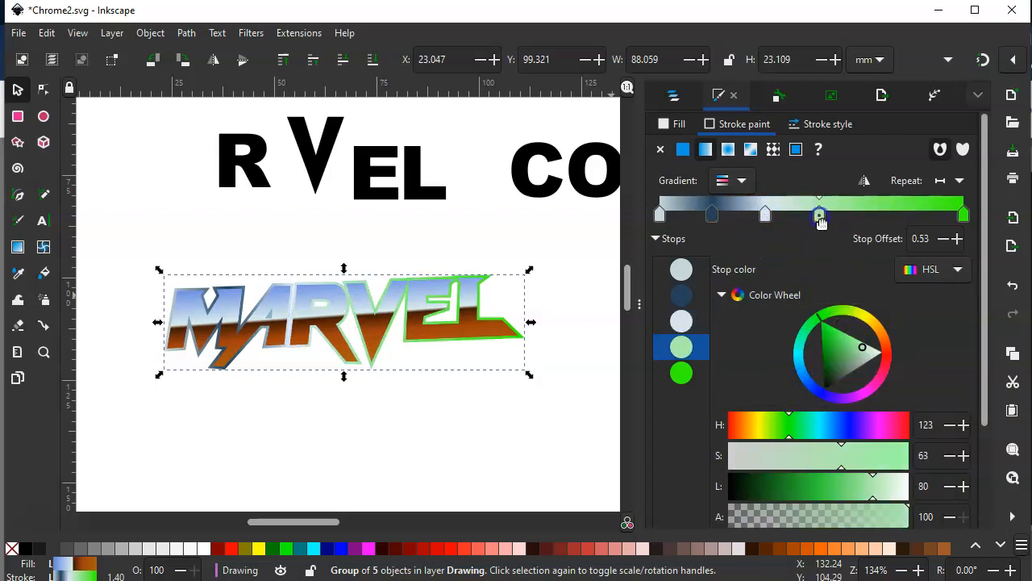
click(814, 390)
click(851, 355)
drag(853, 357, 867, 358)
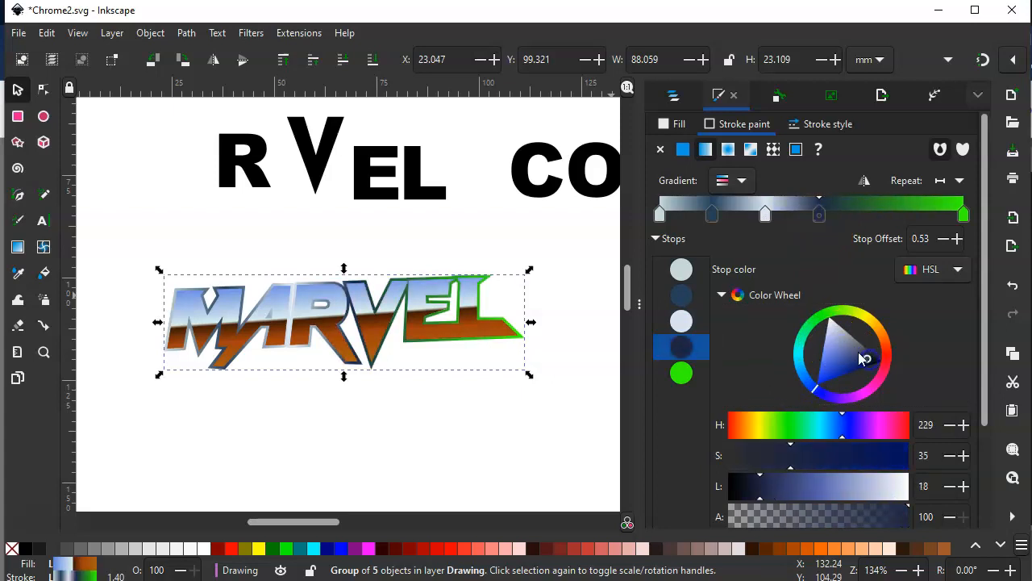
Add a stop at offset 0.72 to the stroke gradient and colour it pale lavender-blue, about H 227, S 38, L 88
double_click(878, 214)
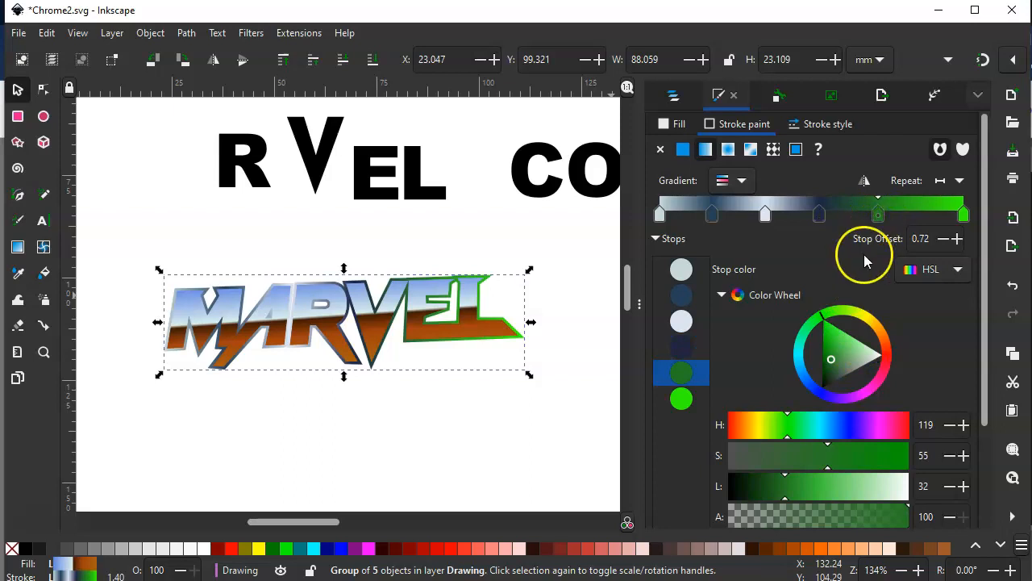
click(798, 361)
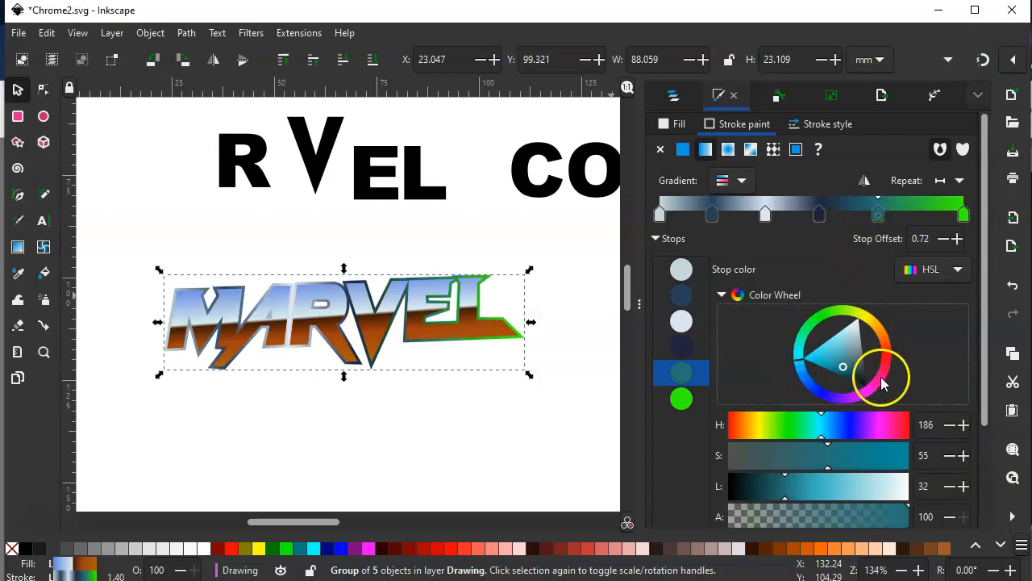
click(882, 384)
click(873, 313)
click(887, 349)
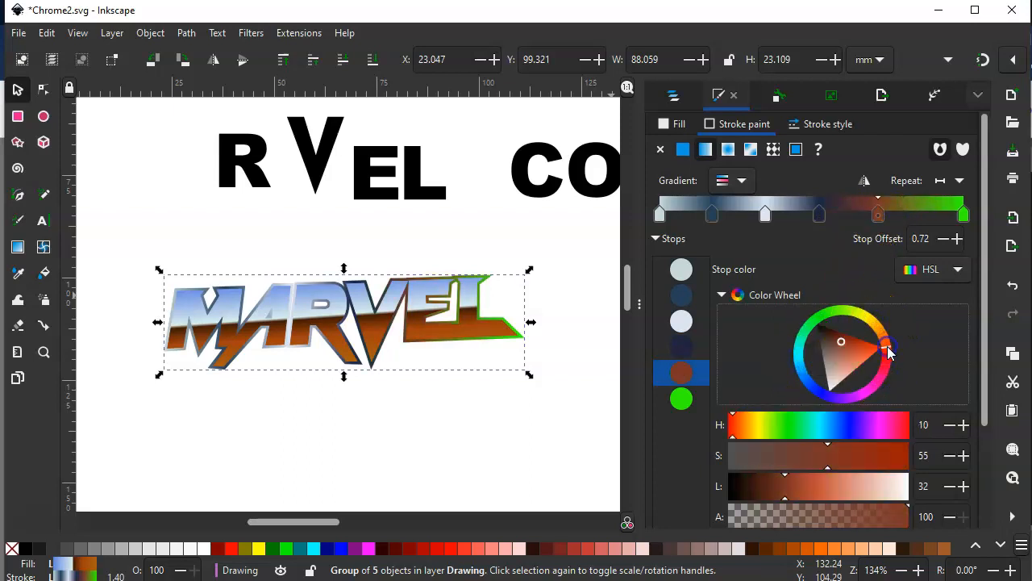
click(867, 350)
click(840, 311)
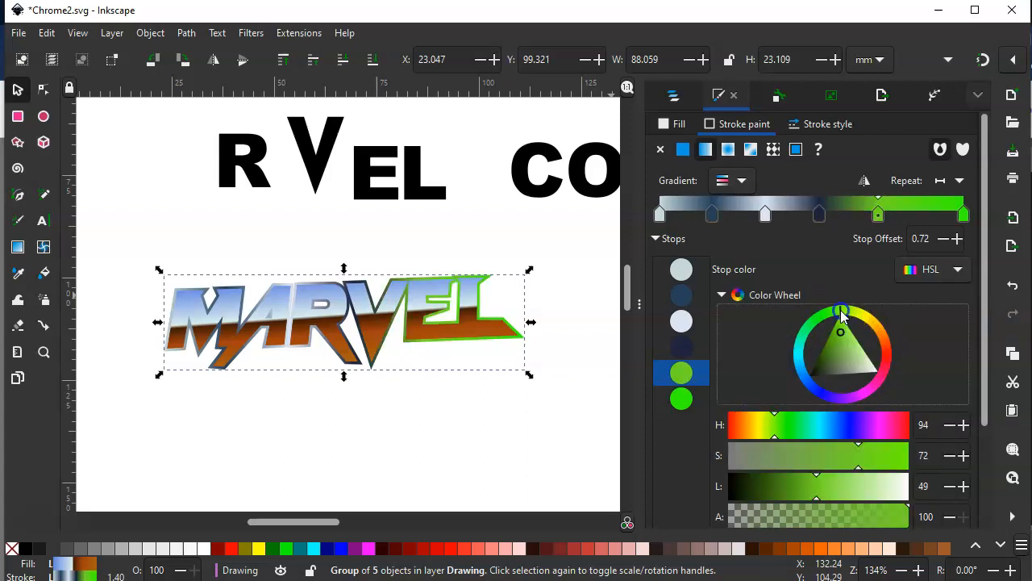
click(836, 392)
click(863, 396)
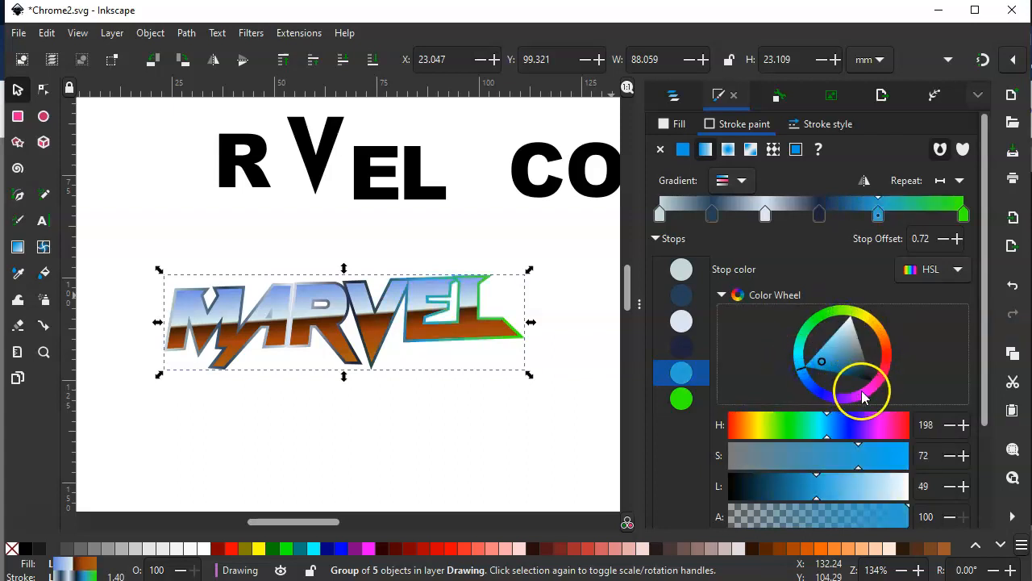
click(812, 387)
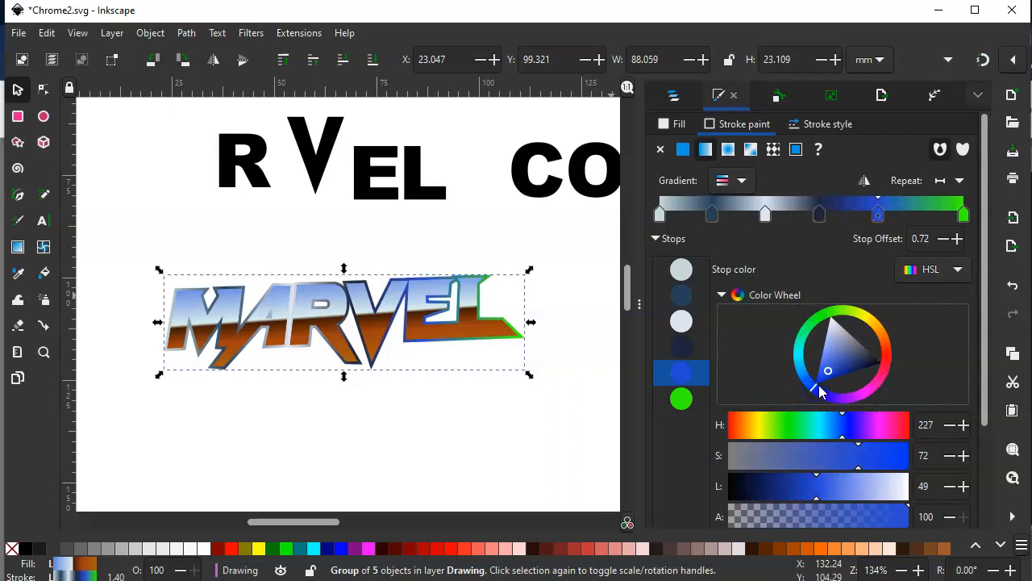
click(826, 382)
mouse_move(824, 388)
mouse_down()
mouse_move(835, 370)
mouse_move(861, 364)
mouse_move(834, 325)
mouse_move(835, 350)
mouse_move(833, 326)
mouse_up()
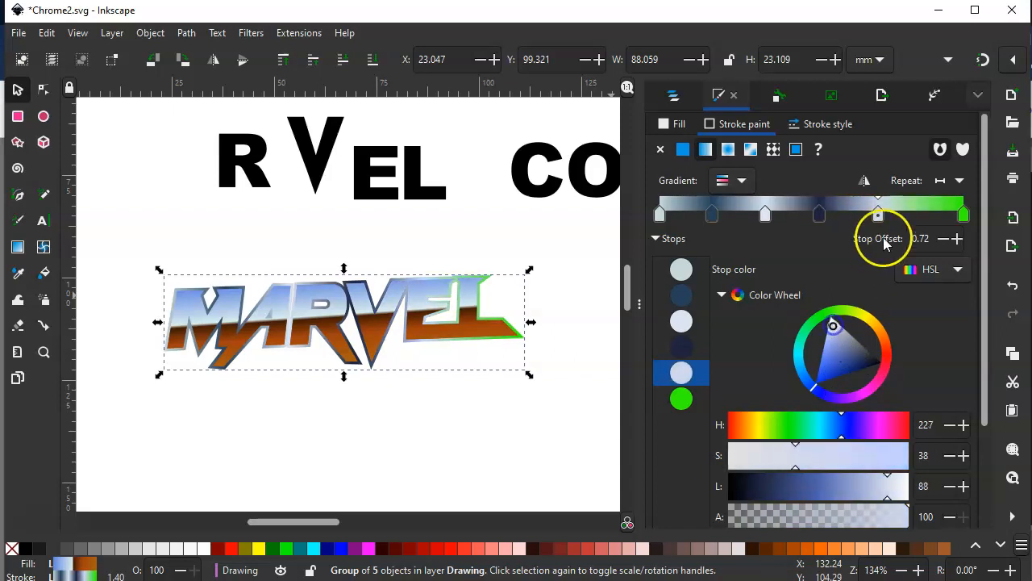
Add a stop at offset 0.88 to the stroke gradient and colour it dark indigo, about H 236, S 38, L 22
double_click(925, 214)
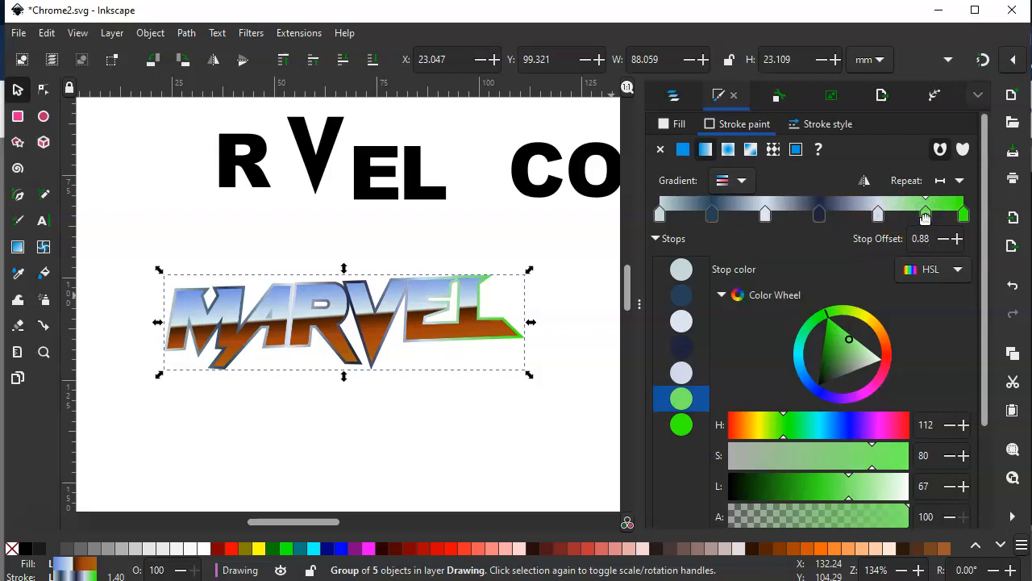
click(821, 393)
drag(836, 358, 863, 356)
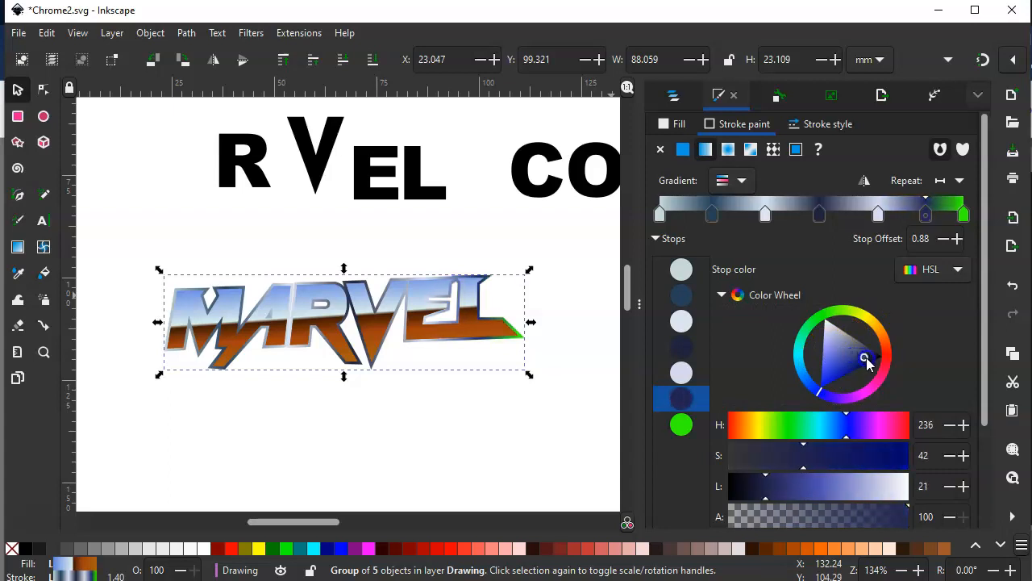
Recolour the stroke gradient's green end stop near-white, about L 95, and darken the 0.17 stop to about H 209, S 26, L 23
click(965, 214)
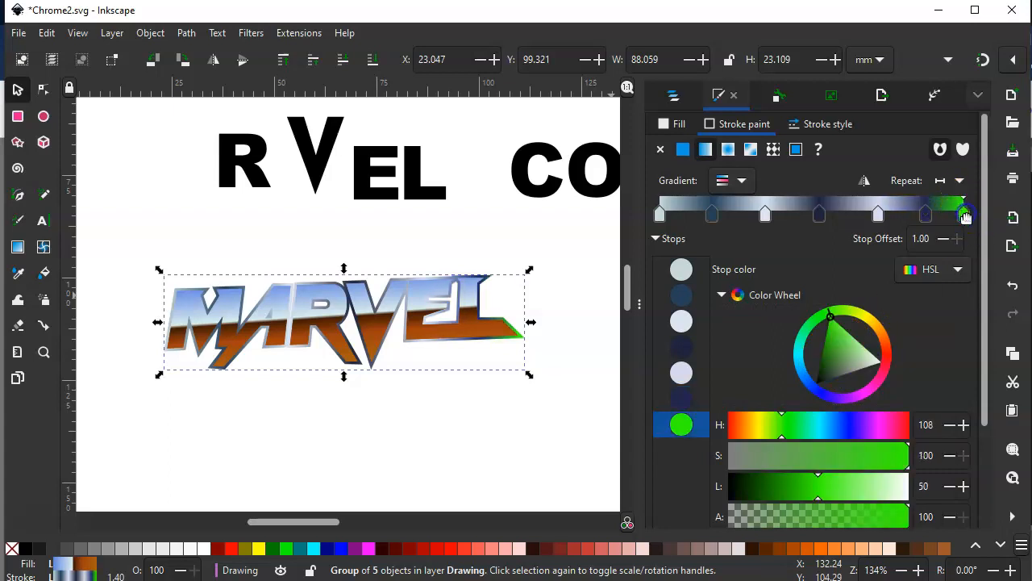
click(816, 388)
drag(835, 362, 836, 313)
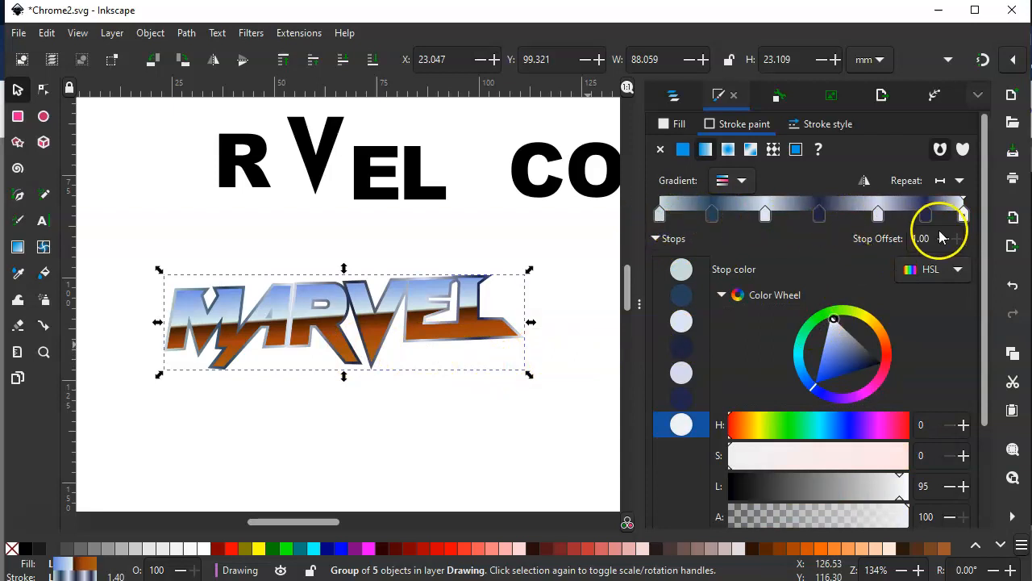
click(712, 214)
drag(859, 355, 863, 366)
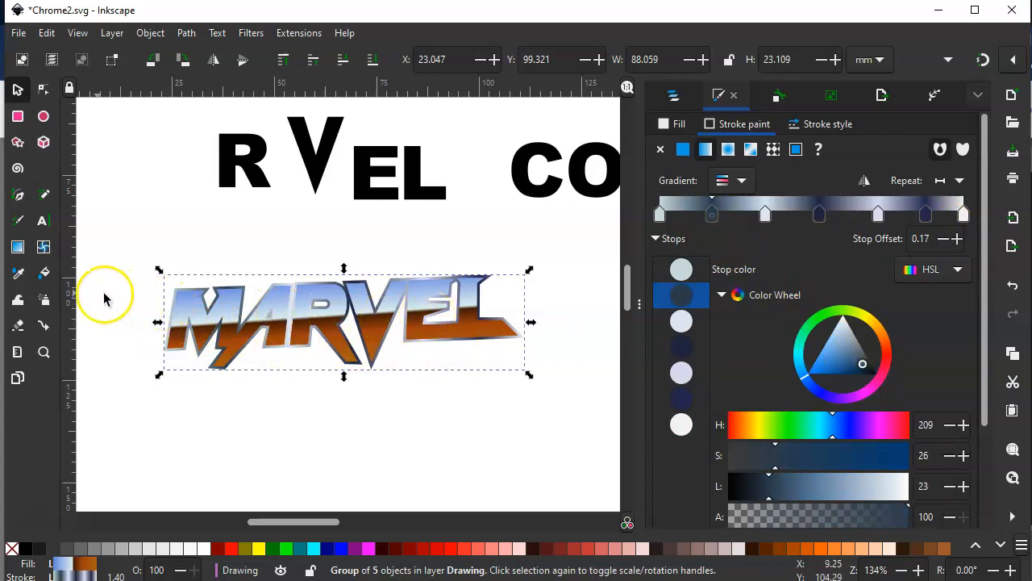
Reorient the stroke gradient to run vertically through the middle of the lettering, from its upper edge to its lower edge, and deselect the group
click(18, 249)
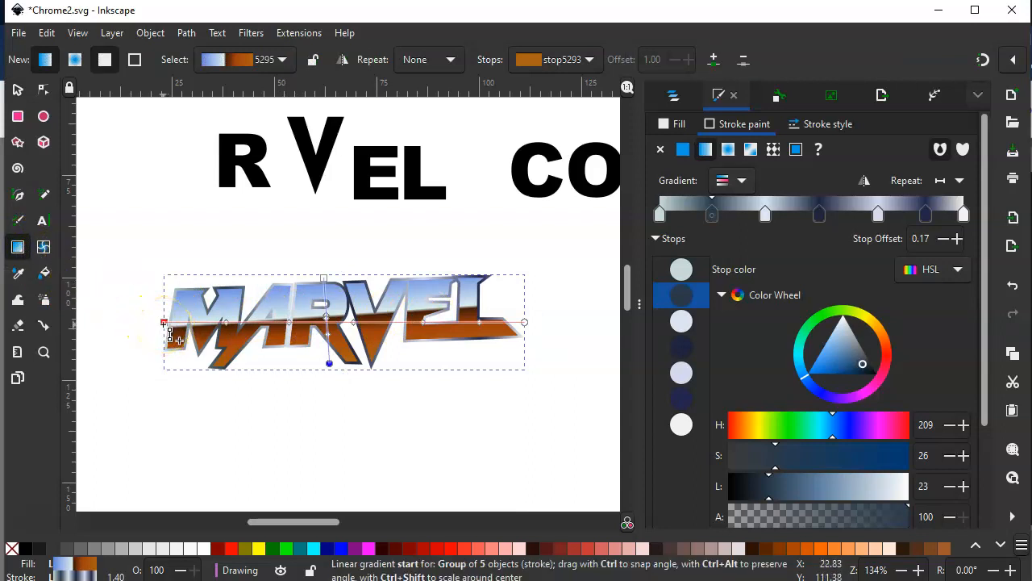
mouse_move(166, 325)
mouse_down()
mouse_move(166, 298)
mouse_move(269, 214)
mouse_move(367, 236)
mouse_move(363, 272)
mouse_move(356, 283)
mouse_move(348, 277)
mouse_up()
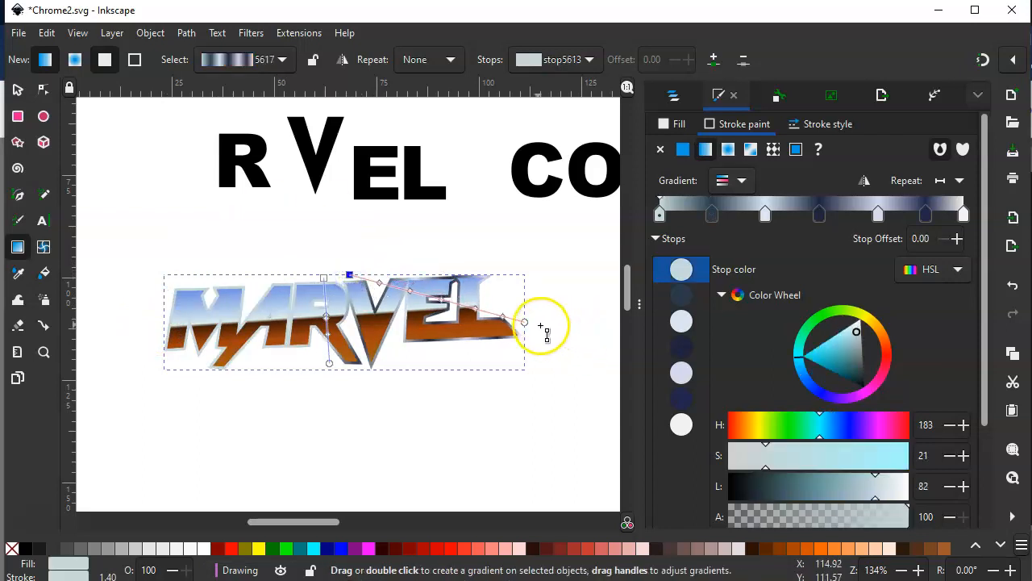
mouse_move(525, 323)
mouse_down()
mouse_move(503, 364)
mouse_move(368, 384)
mouse_move(349, 370)
mouse_up()
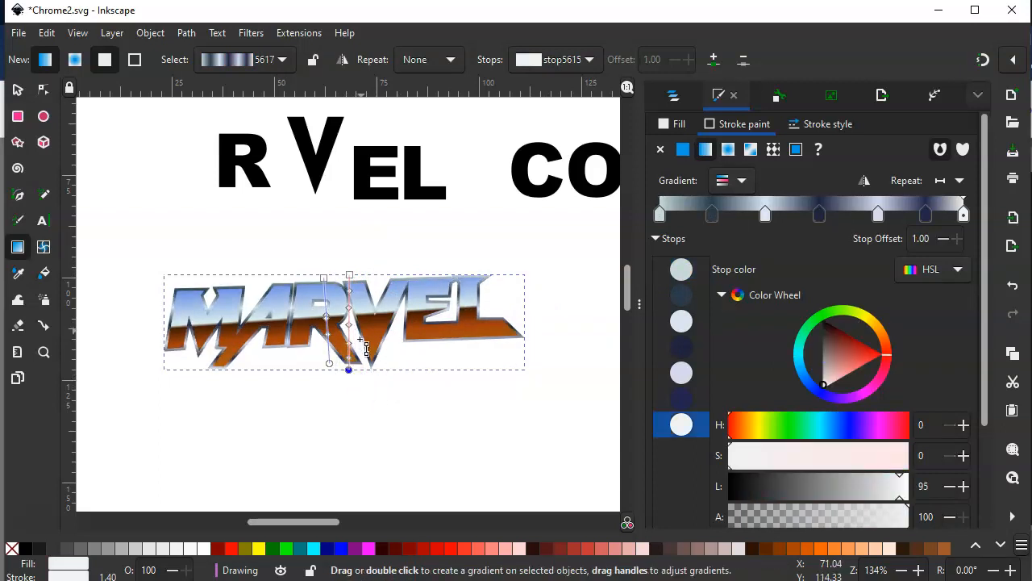
click(19, 90)
click(185, 208)
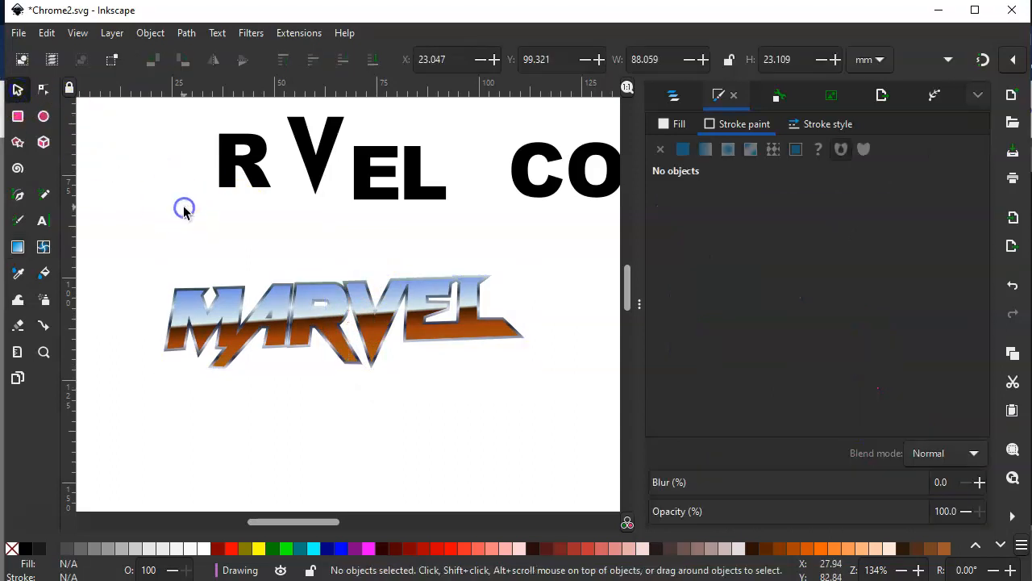
Examine the MARVEL lettering's chrome outline close up across the whole word
mouse_move(642, 322)
mouse_down()
mouse_move(641, 306)
mouse_move(1003, 343)
mouse_up()
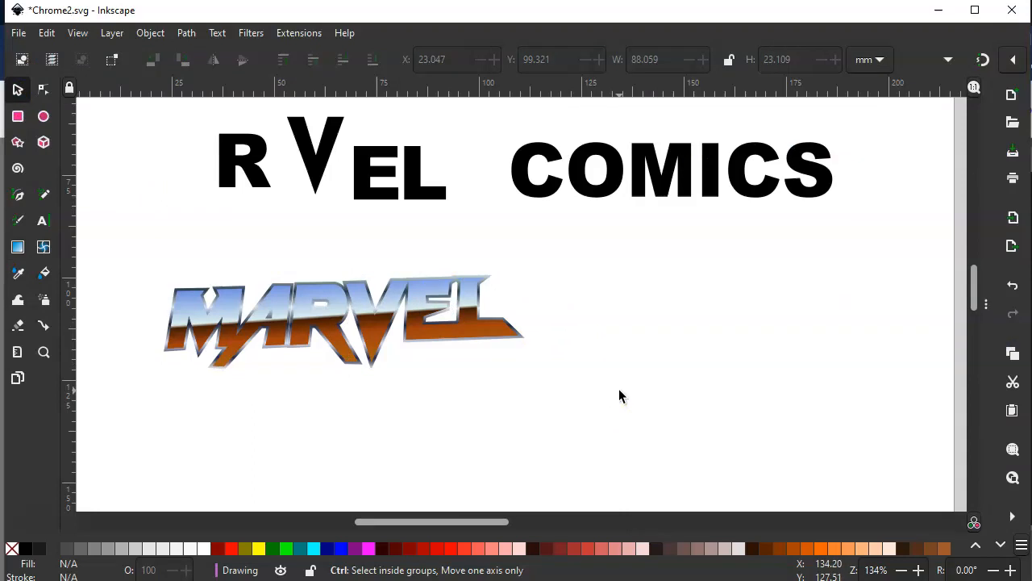
scroll(620, 394, up, 2)
drag(352, 422, 692, 390)
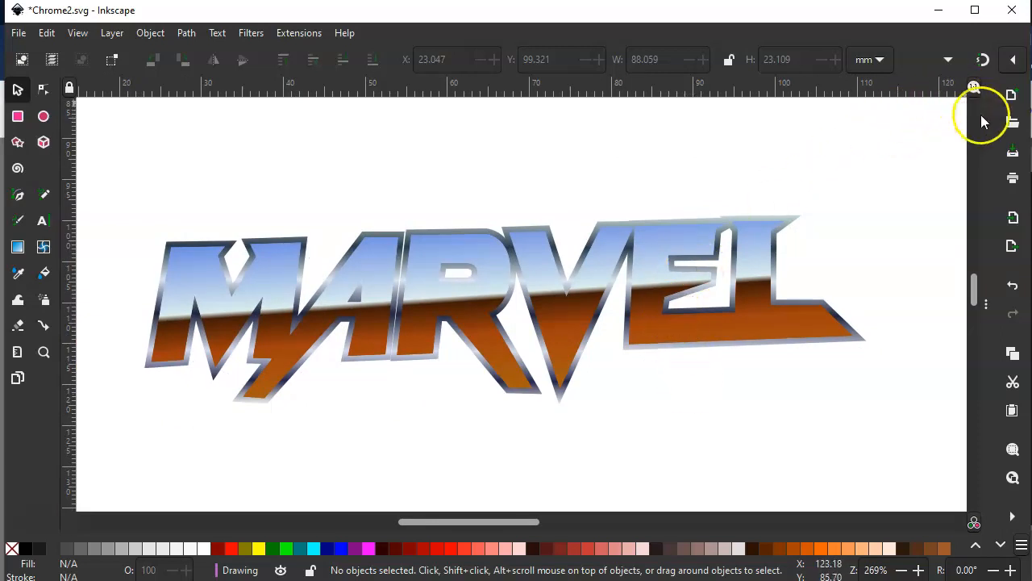
drag(979, 298, 874, 300)
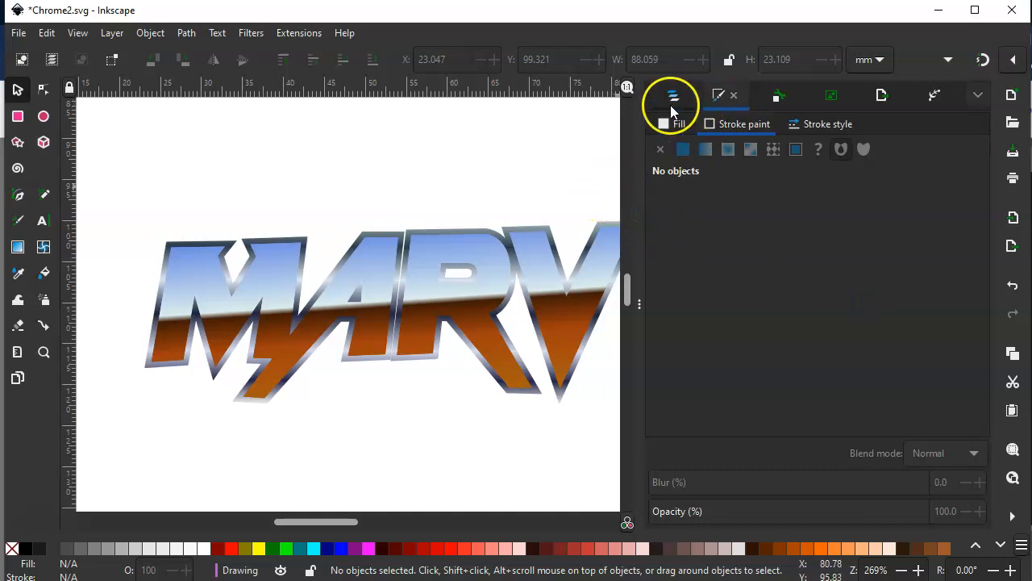
scroll(480, 187, down, 1)
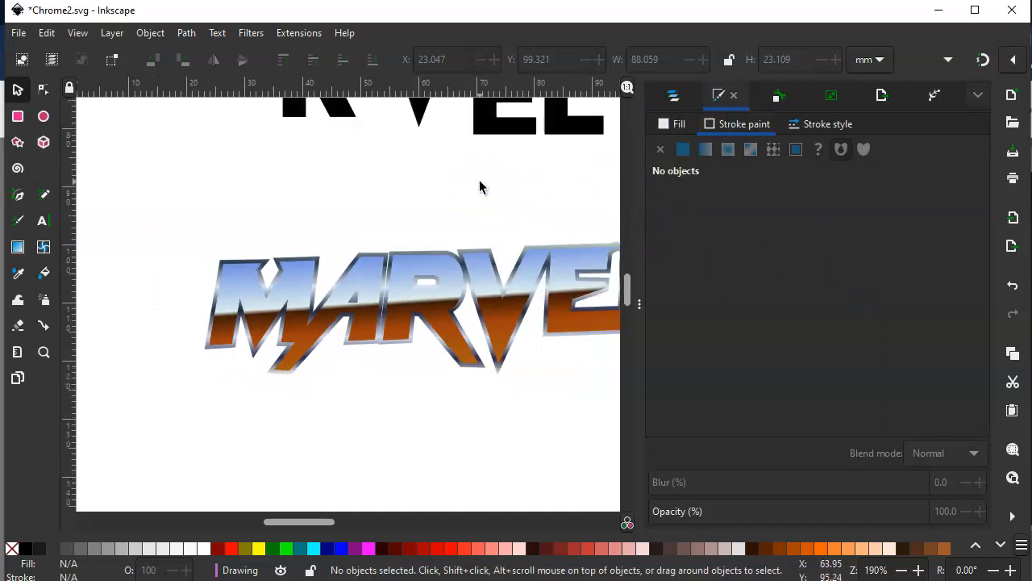
scroll(479, 187, down, 1)
drag(490, 210, 430, 202)
scroll(429, 211, up, 1)
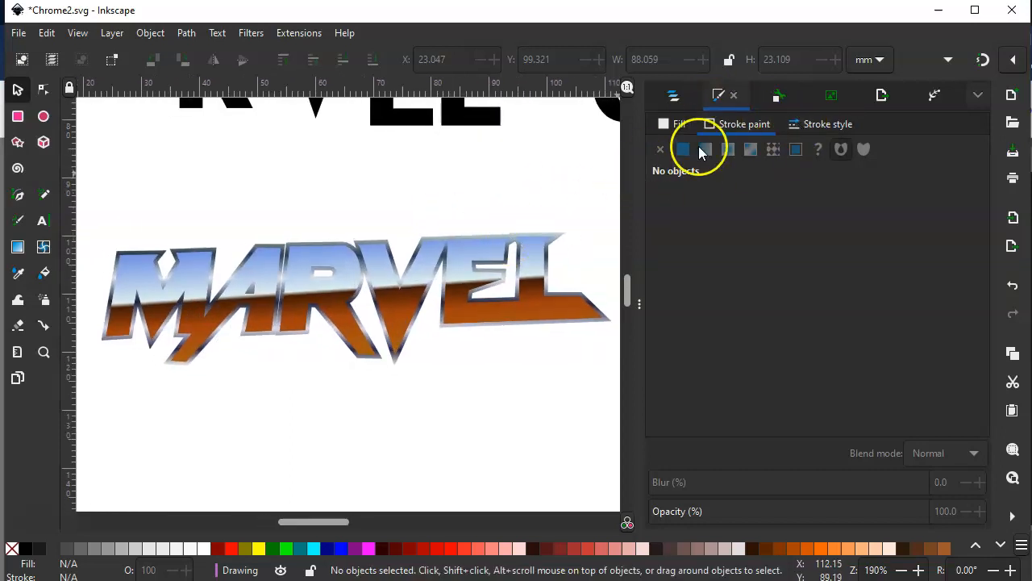
On the Marvel Bottom group's stroke gradient, add a stop between the first and the 0.17 stop, and recolour the first stop pure white
click(673, 95)
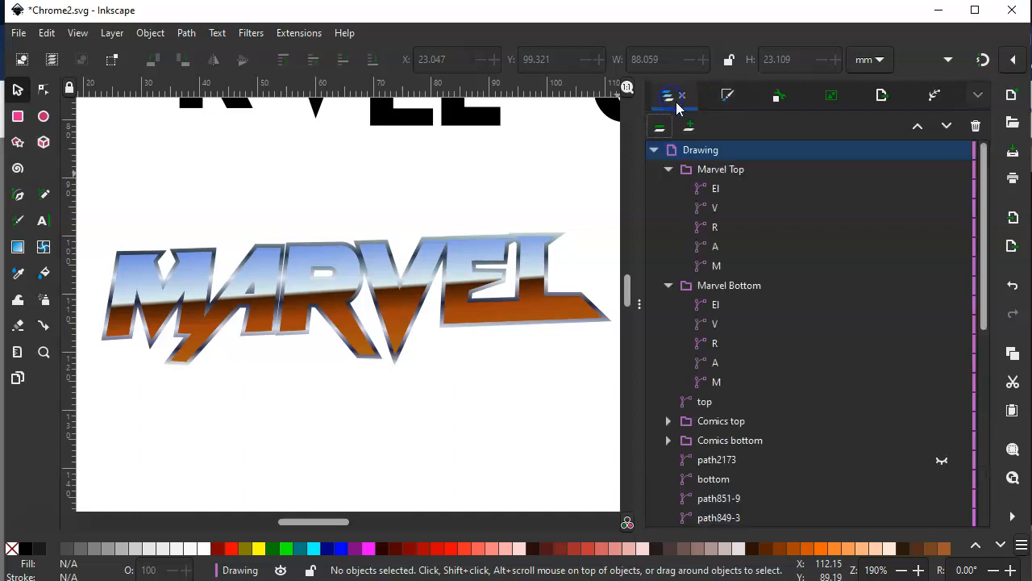
click(728, 291)
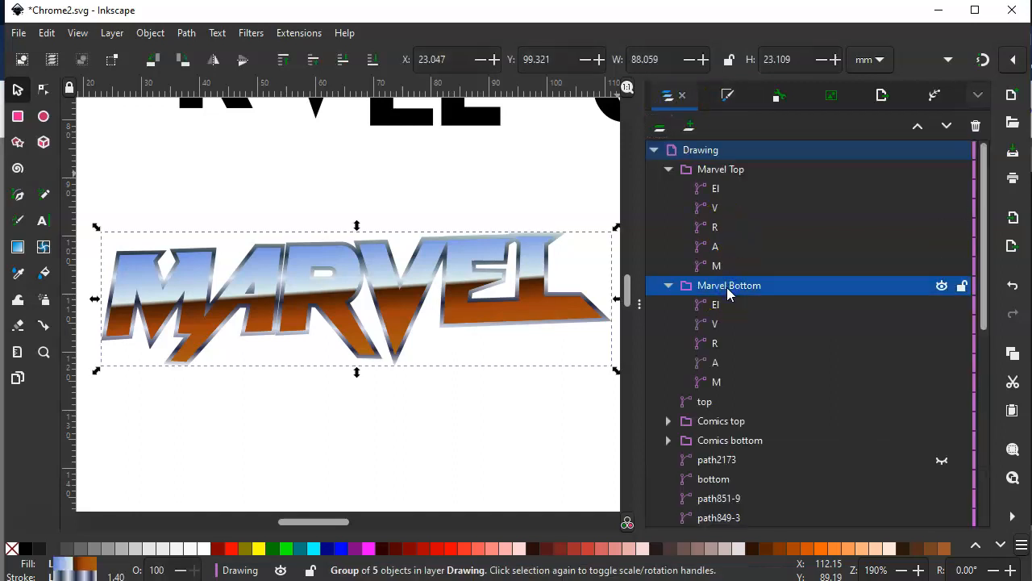
click(728, 96)
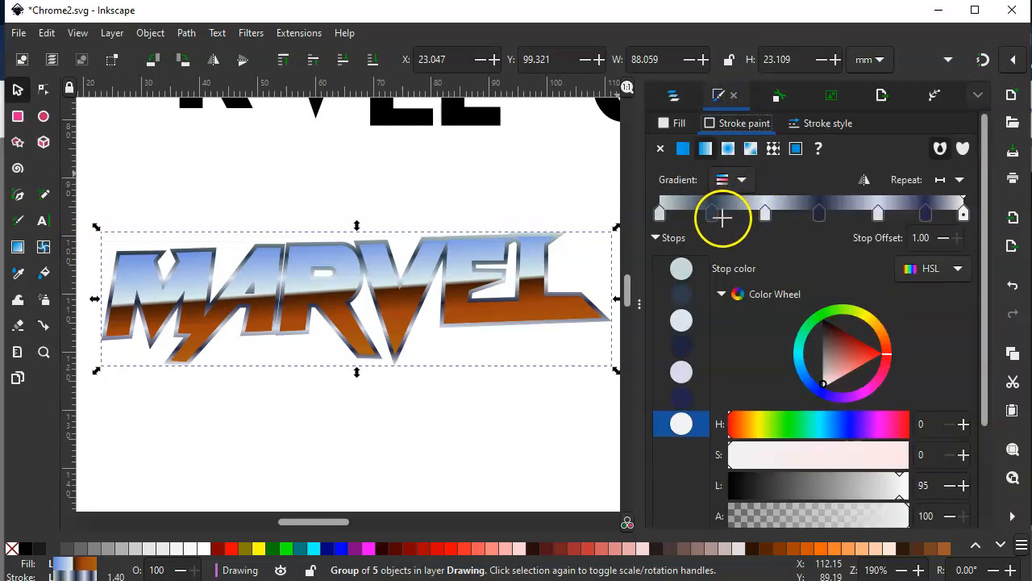
drag(661, 215, 686, 216)
double_click(664, 213)
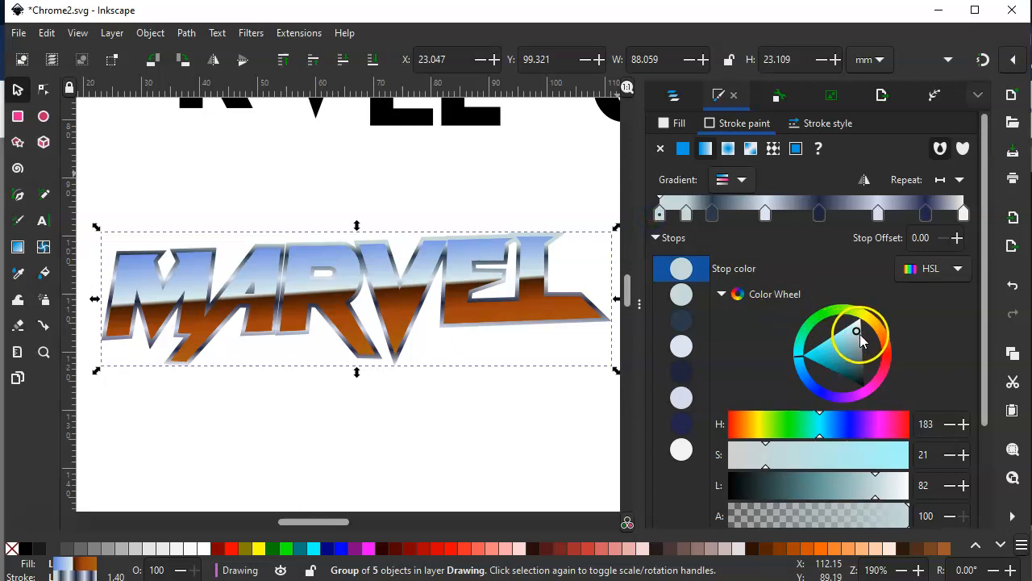
drag(860, 333, 862, 310)
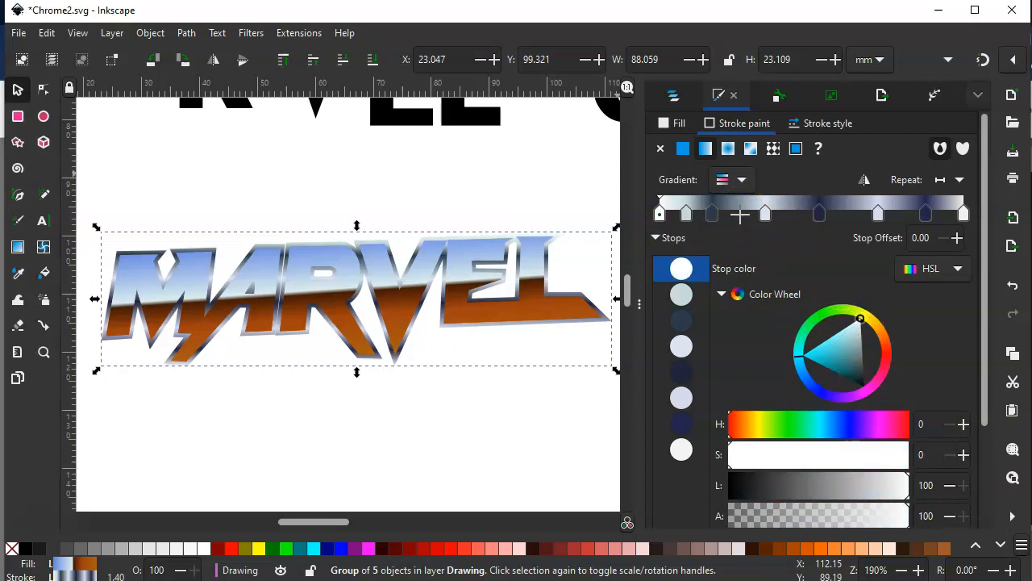
Recolour the stroke gradient's 0.35, 0.72 and end stops pure white, L 100
click(765, 213)
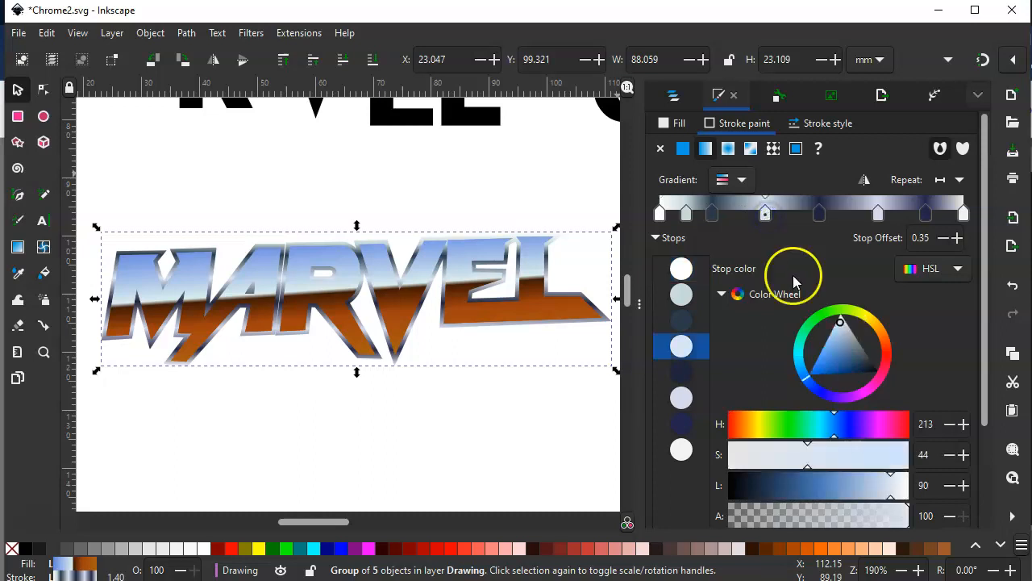
drag(841, 320, 844, 292)
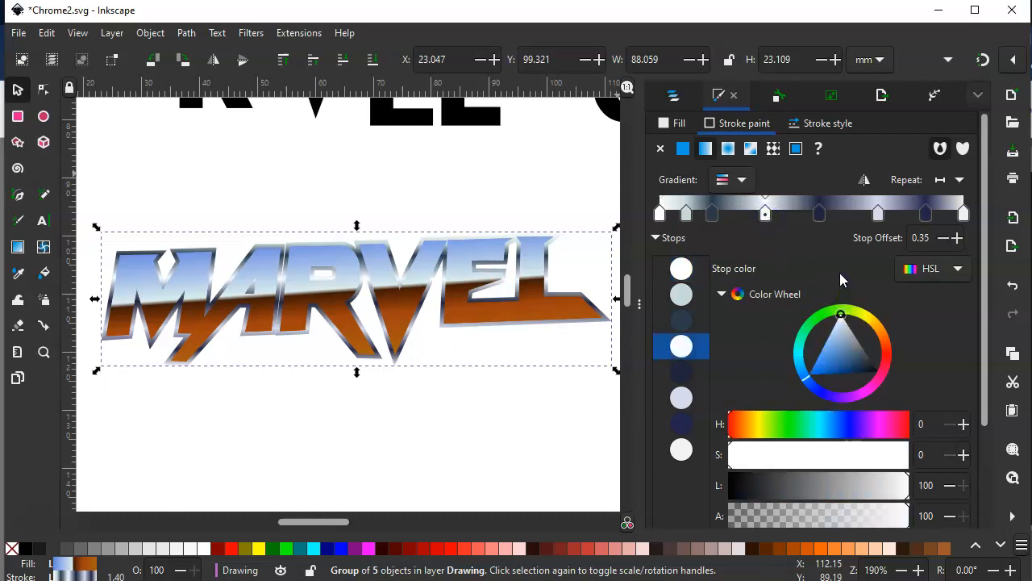
click(878, 213)
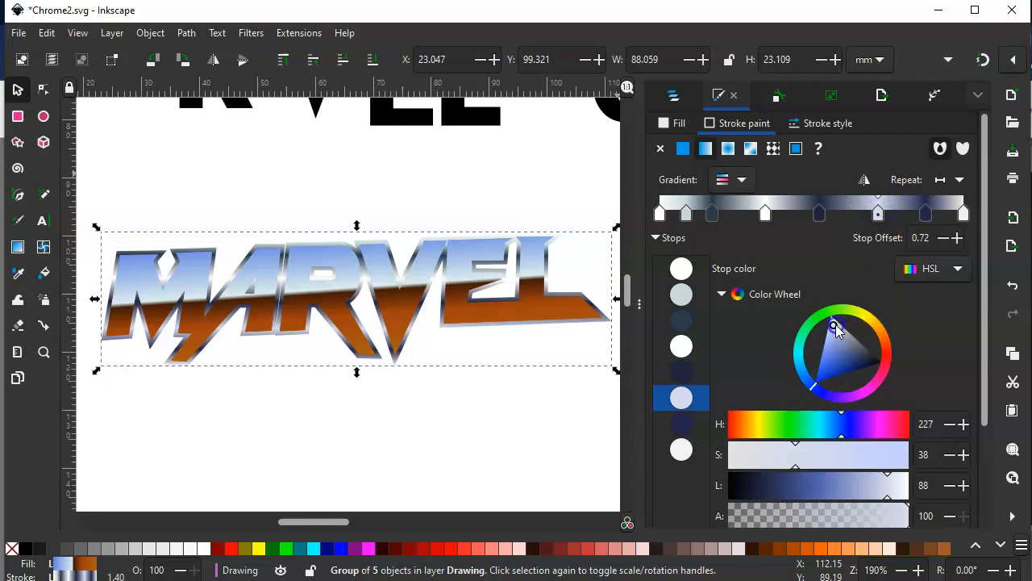
drag(835, 324, 831, 268)
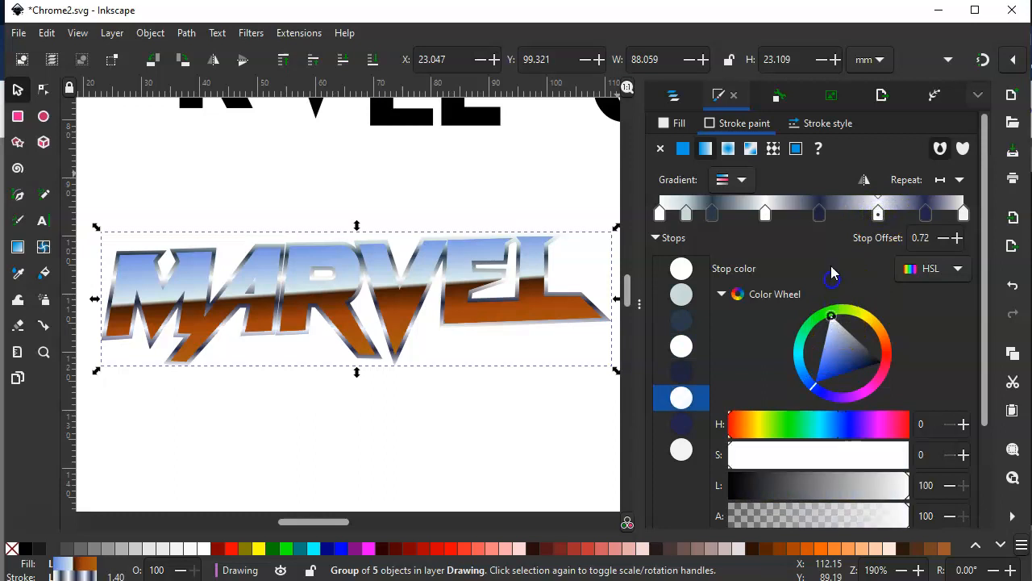
click(964, 214)
mouse_move(836, 367)
mouse_down()
mouse_move(831, 342)
mouse_move(807, 434)
mouse_up()
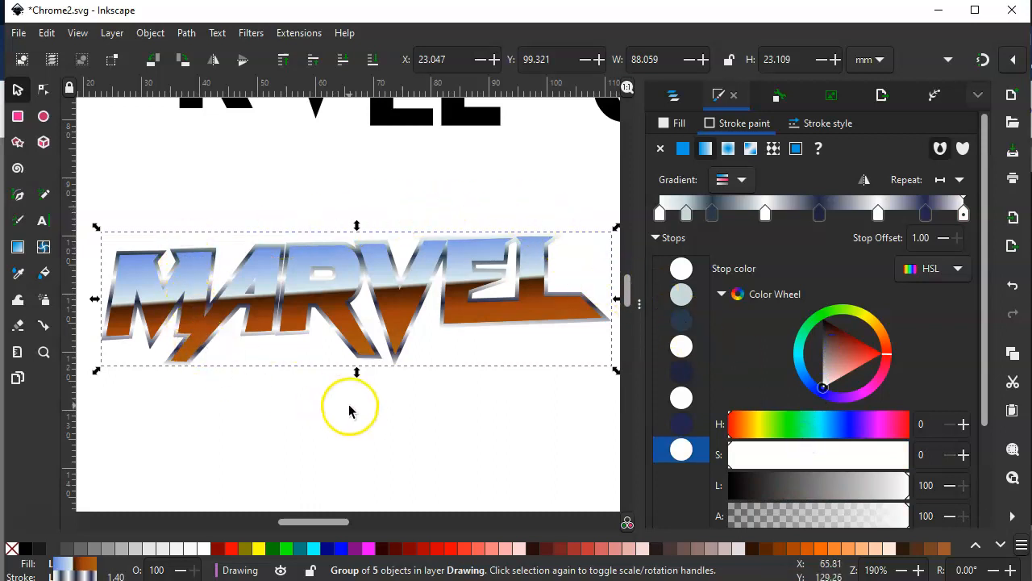
Delete the dark slate-blue stop, the third one along the Marvel Bottom group's stroke gradient
click(713, 214)
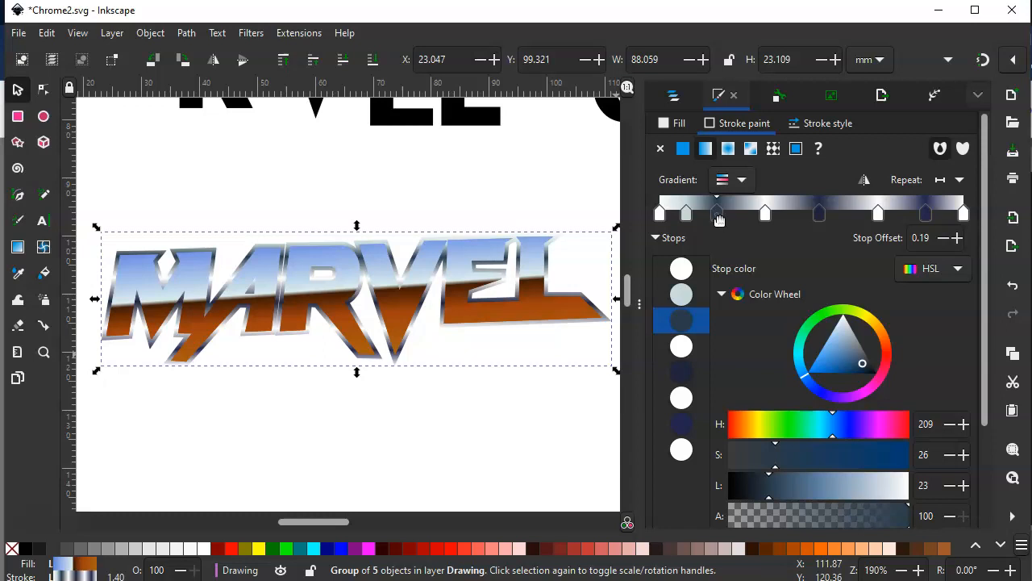
scroll(724, 483, down, 3)
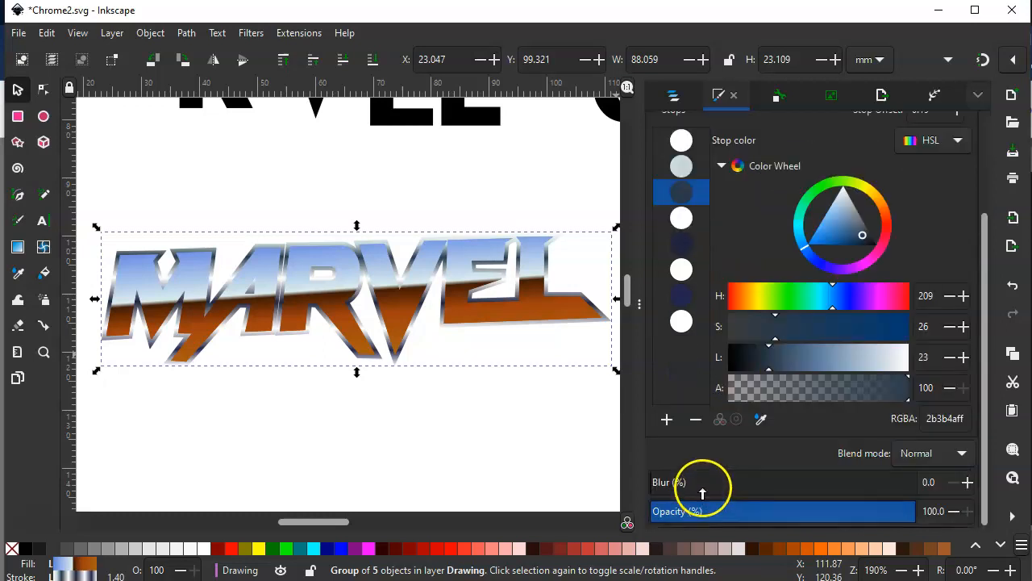
click(695, 418)
scroll(746, 252, up, 3)
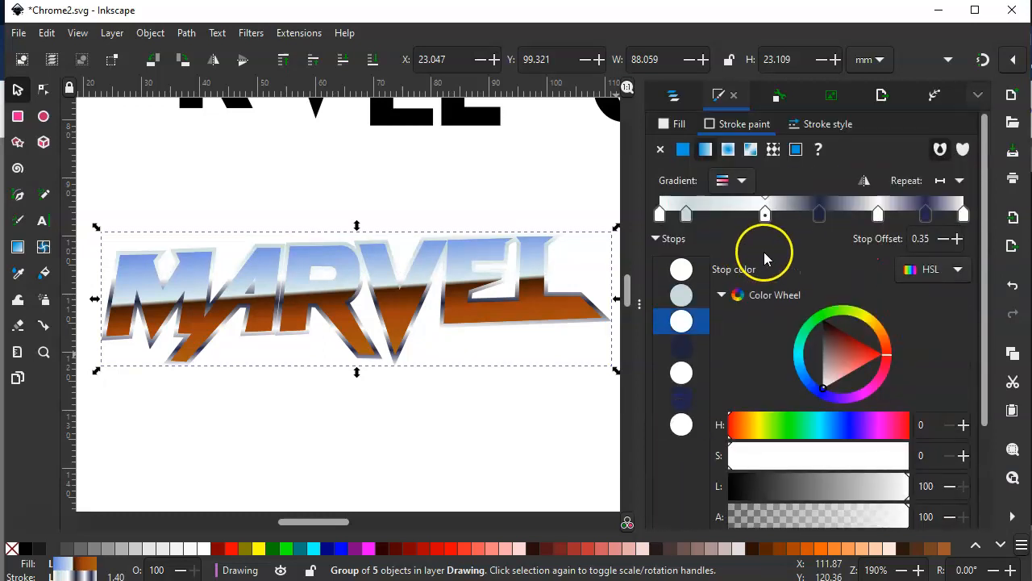
Darken the pale cyan stop to HSL 184, 42, 16 at offset 0.16, and shift the next two stops to 0.32 and 0.51
click(716, 214)
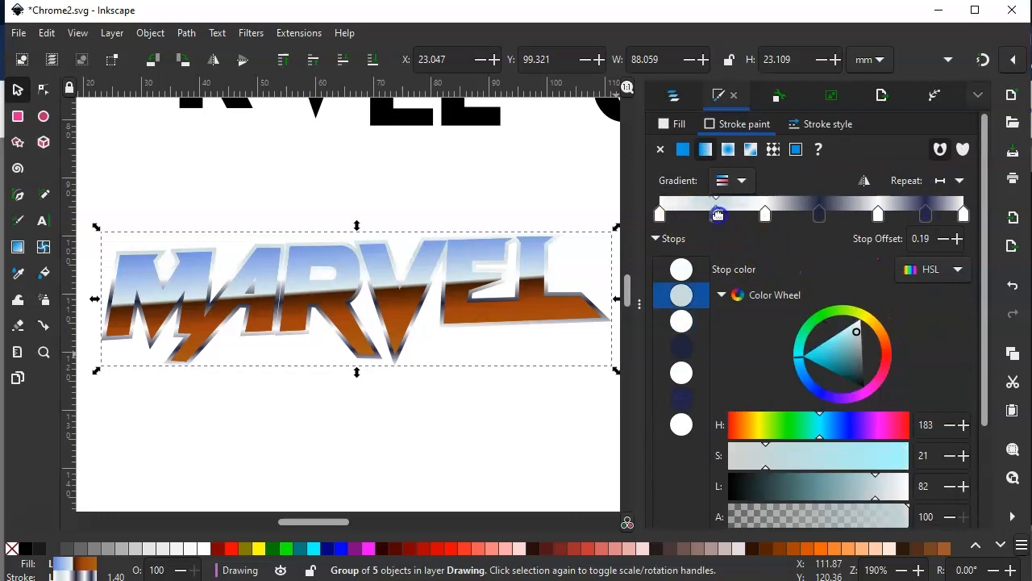
mouse_move(841, 331)
mouse_down()
mouse_move(855, 331)
mouse_move(879, 418)
mouse_move(860, 385)
mouse_up()
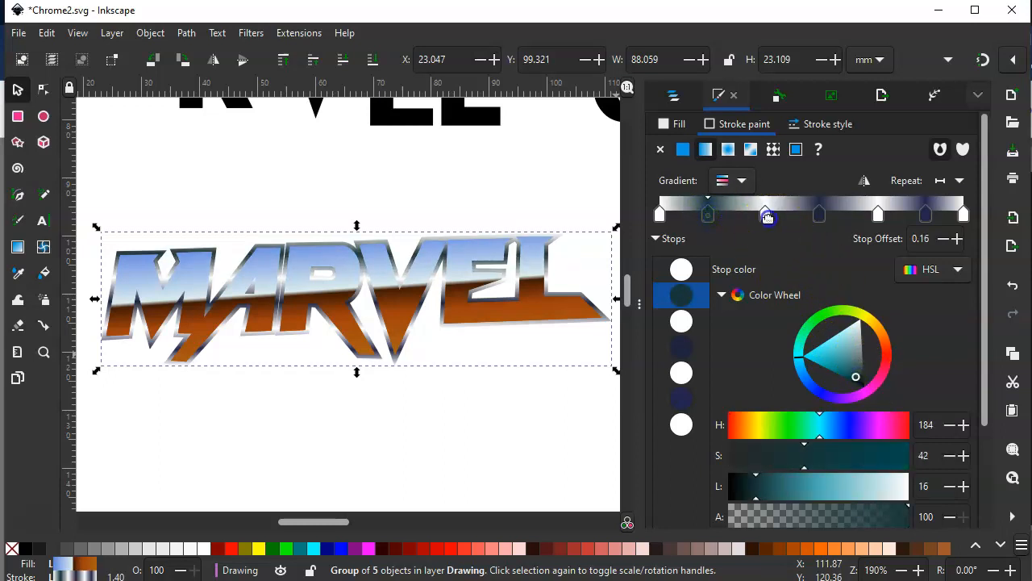
drag(764, 215, 758, 218)
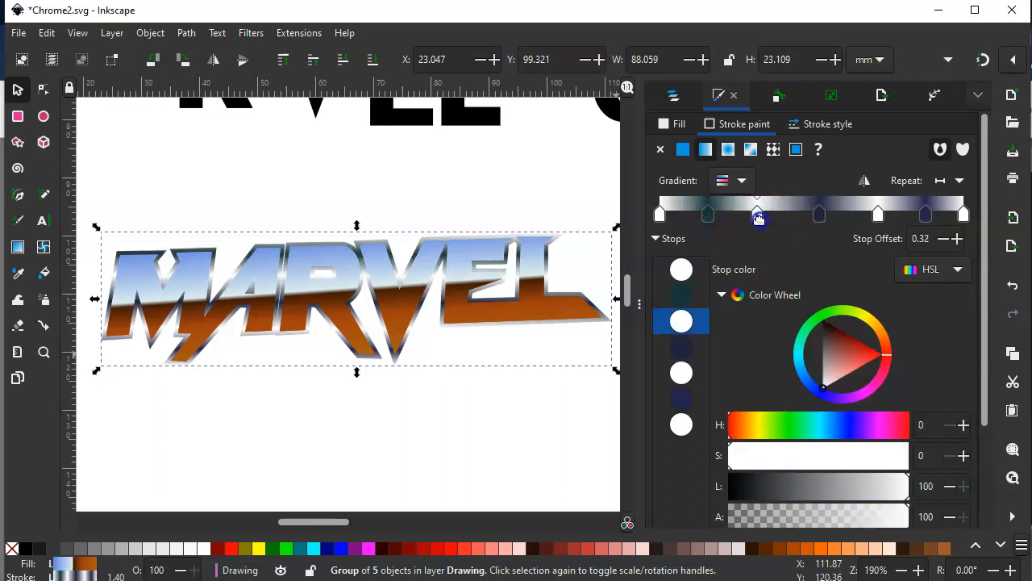
click(820, 215)
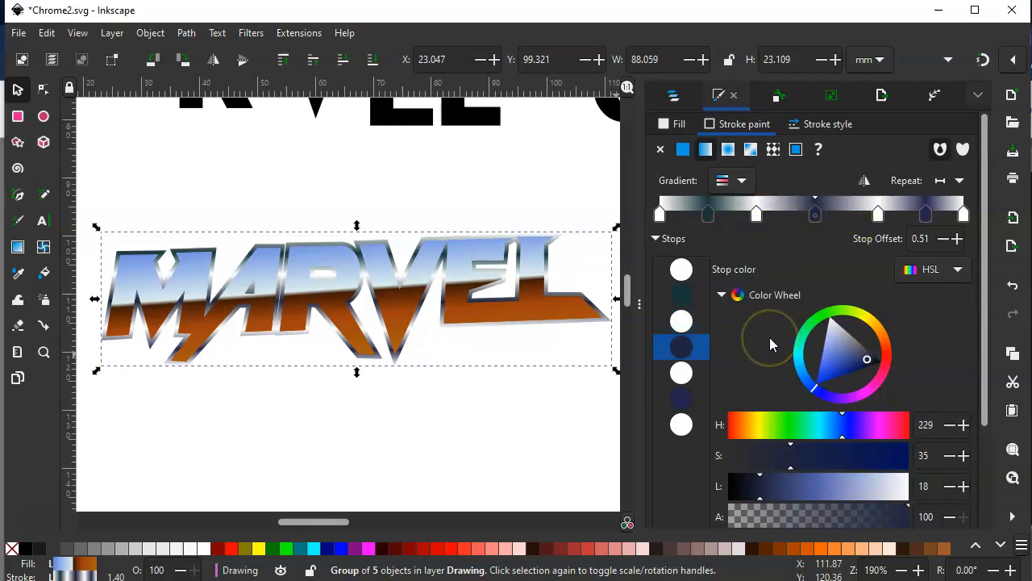
Recolour the stroke gradient's 0.16 stop from dark teal to a medium navy blue, and deselect the group
click(708, 215)
drag(856, 378, 854, 363)
click(812, 383)
click(898, 219)
click(925, 213)
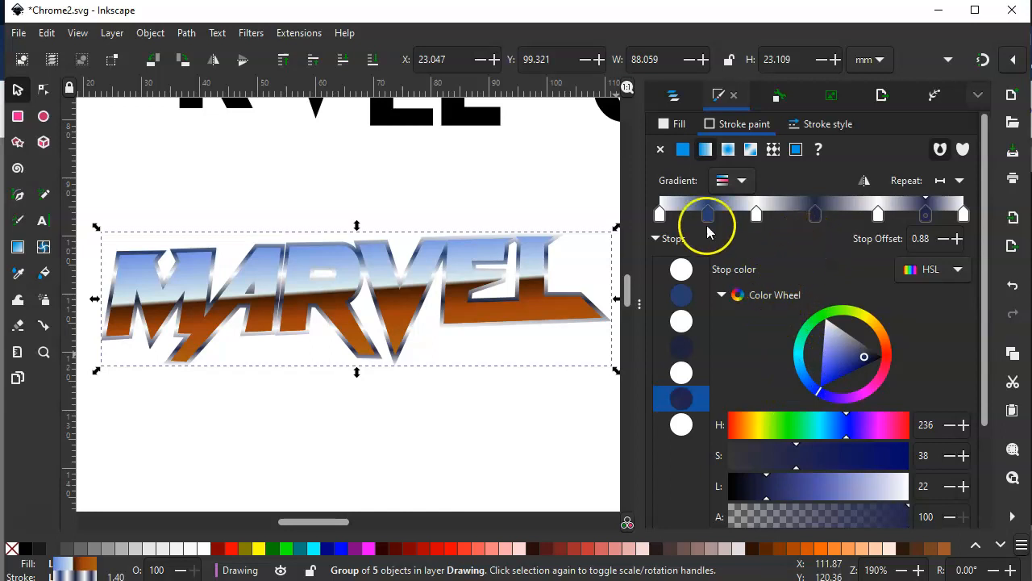
click(542, 185)
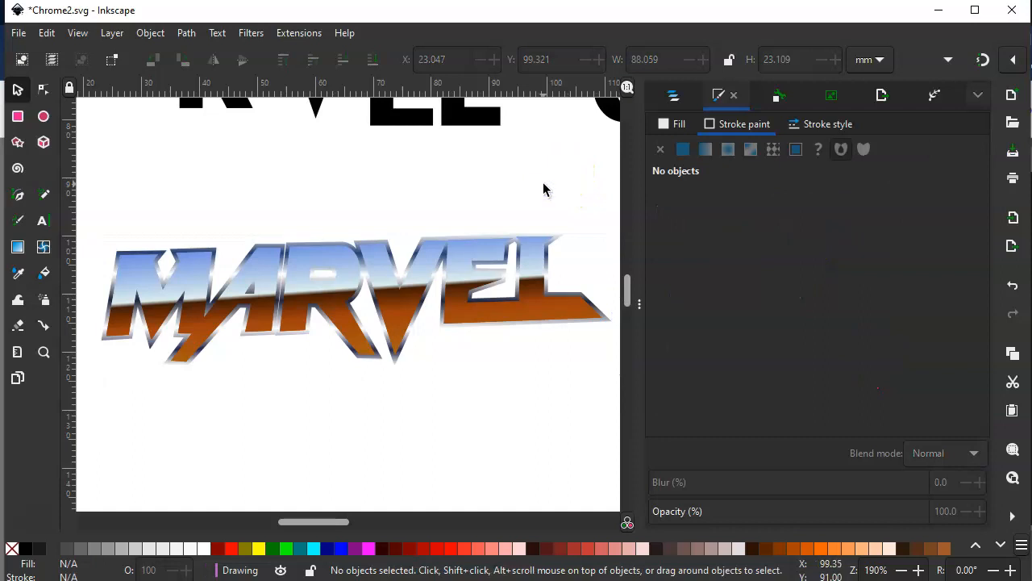
key(minus)
key(minus)
key(plus)
key(minus)
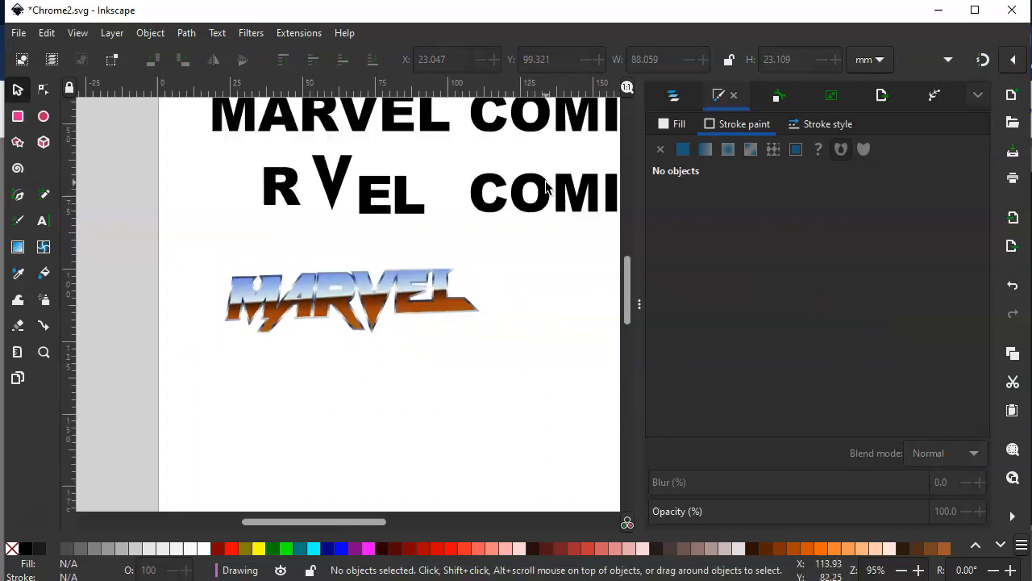